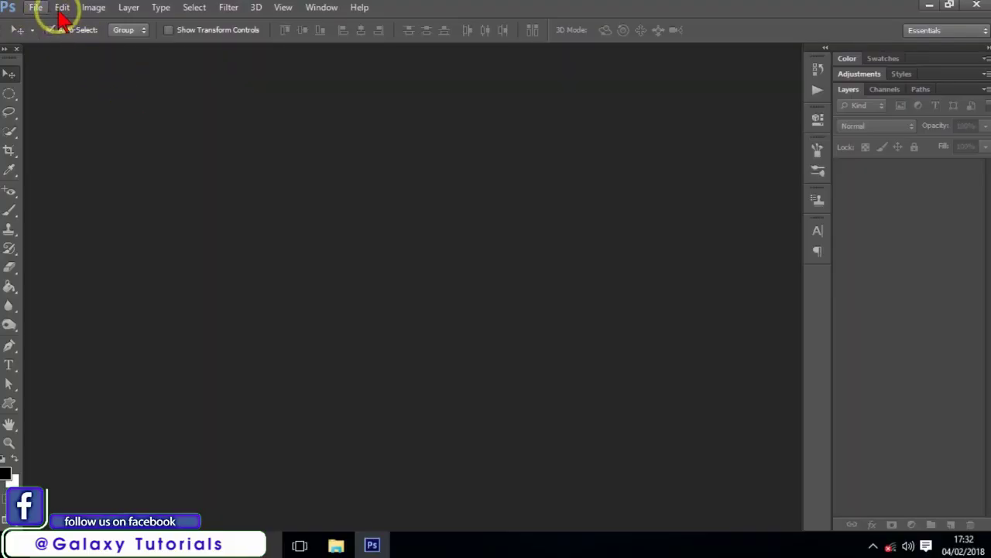
- Open the Preset Manager with the preset type set to Patterns
{"action": "left_click", "coordinate": [62, 8]}
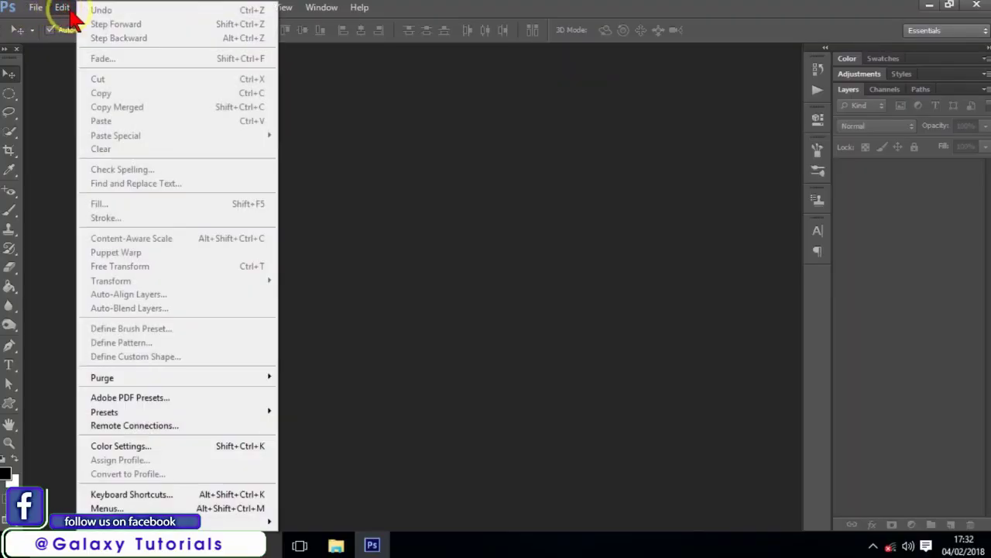
{"action": "mouse_move", "coordinate": [104, 411]}
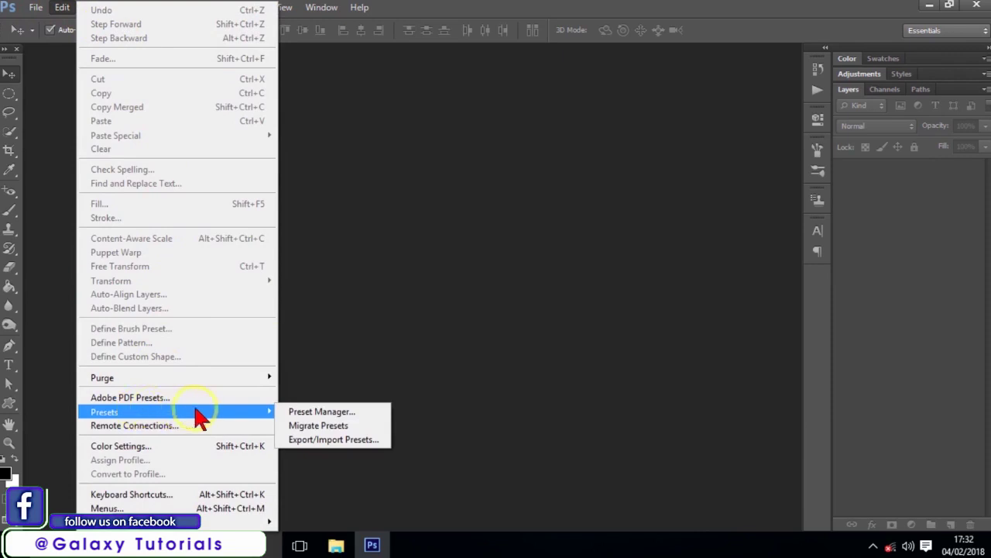
{"action": "left_click", "coordinate": [336, 411]}
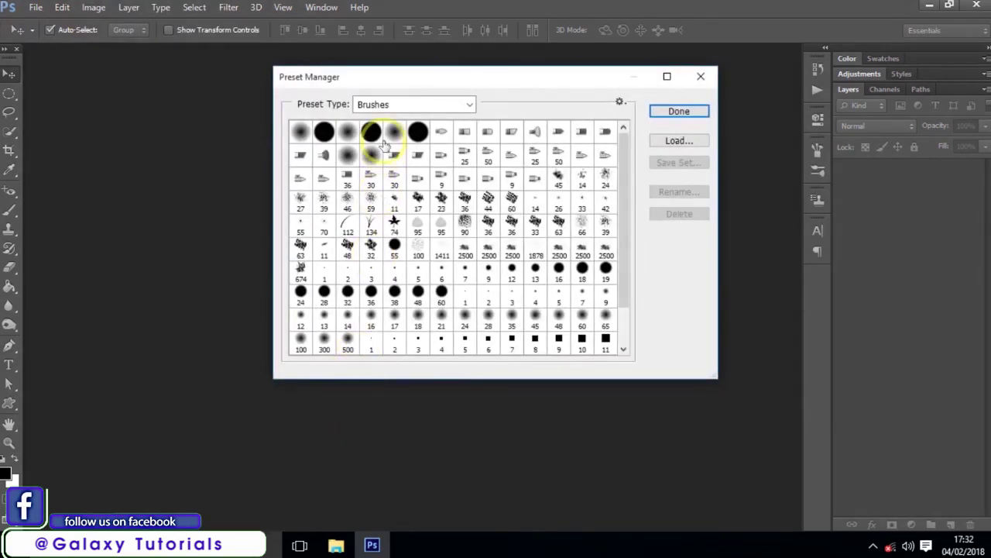
{"action": "left_click", "coordinate": [395, 108]}
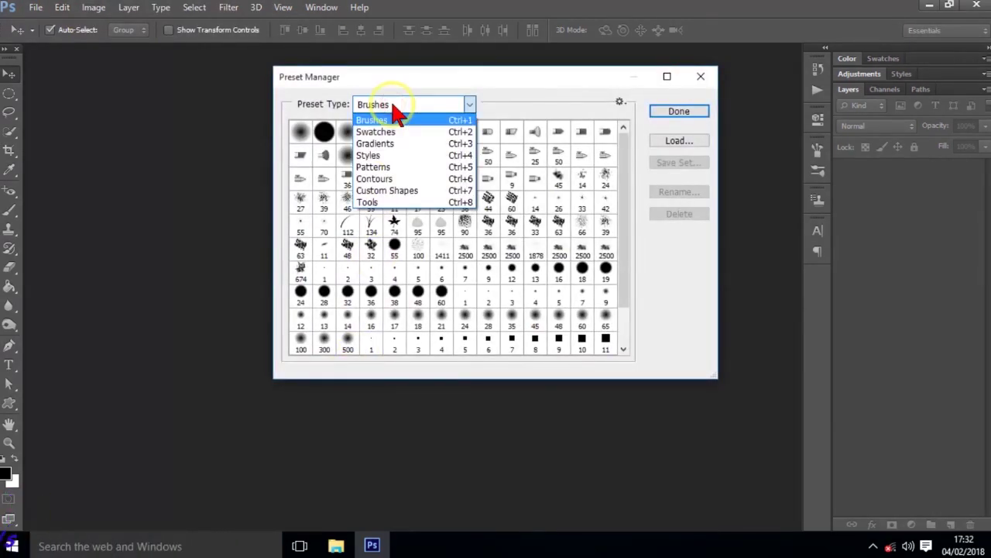
{"action": "left_click", "coordinate": [375, 168]}
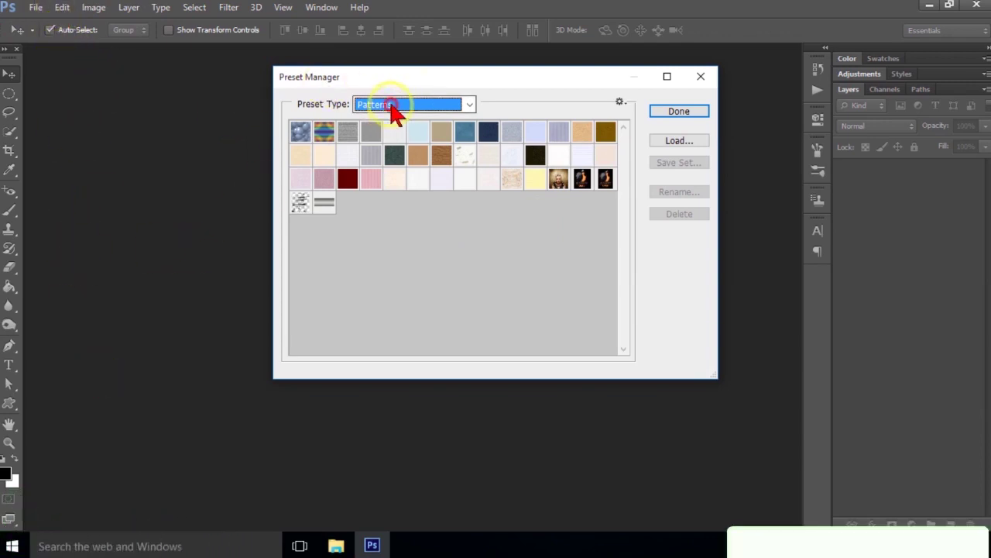
{"action": "left_click", "coordinate": [392, 107]}
{"action": "left_click", "coordinate": [387, 164]}
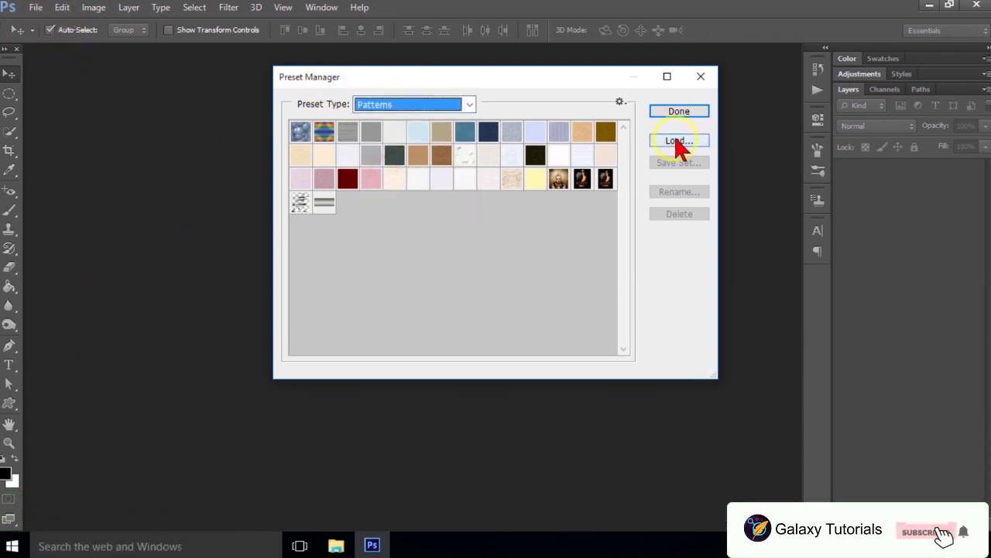
- Load Glitch Patterns.pat from the Glitch Disportion folder into the pattern presets
{"action": "left_click", "coordinate": [677, 141]}
{"action": "left_click", "coordinate": [303, 254]}
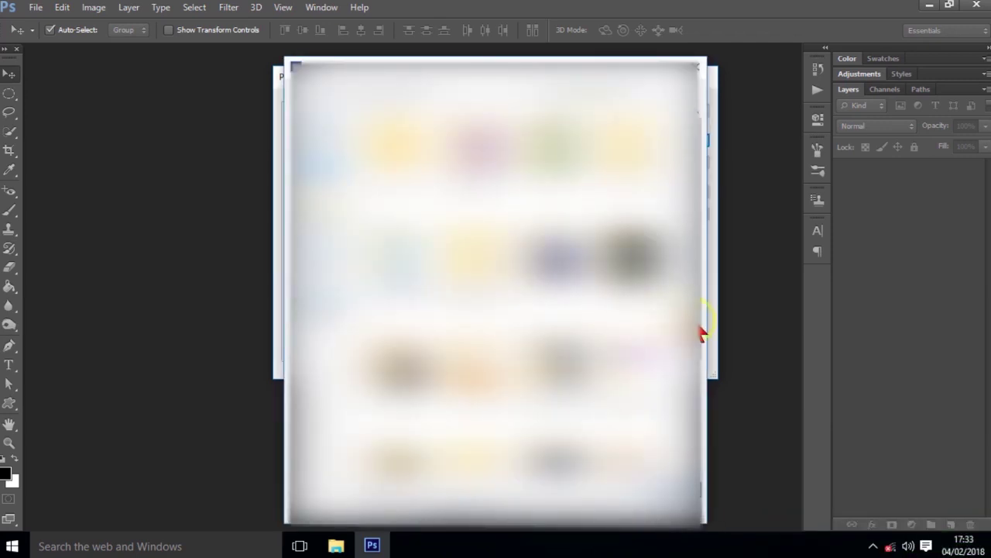
{"action": "left_click_drag", "start_coordinate": [703, 310], "coordinate": [705, 415]}
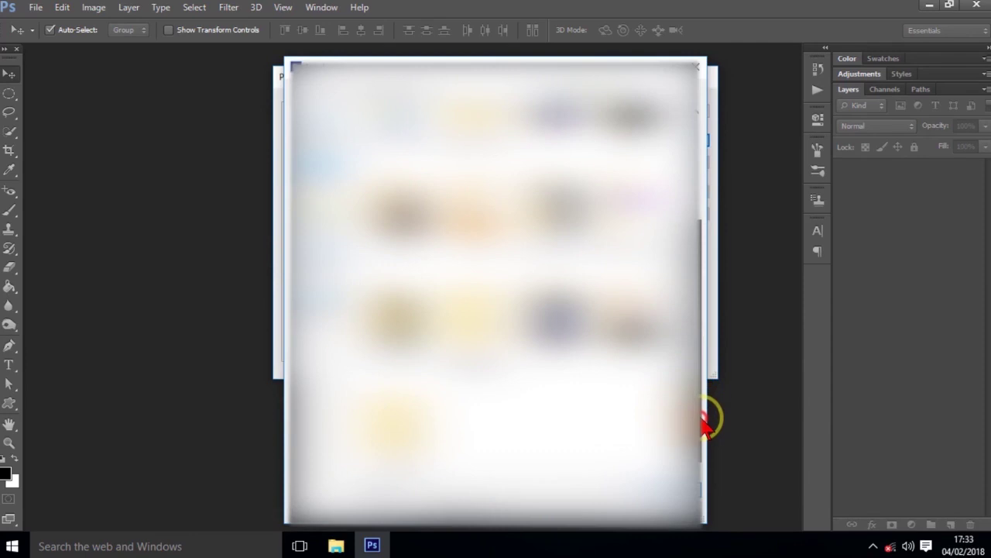
{"action": "left_click_drag", "start_coordinate": [704, 422], "coordinate": [712, 329]}
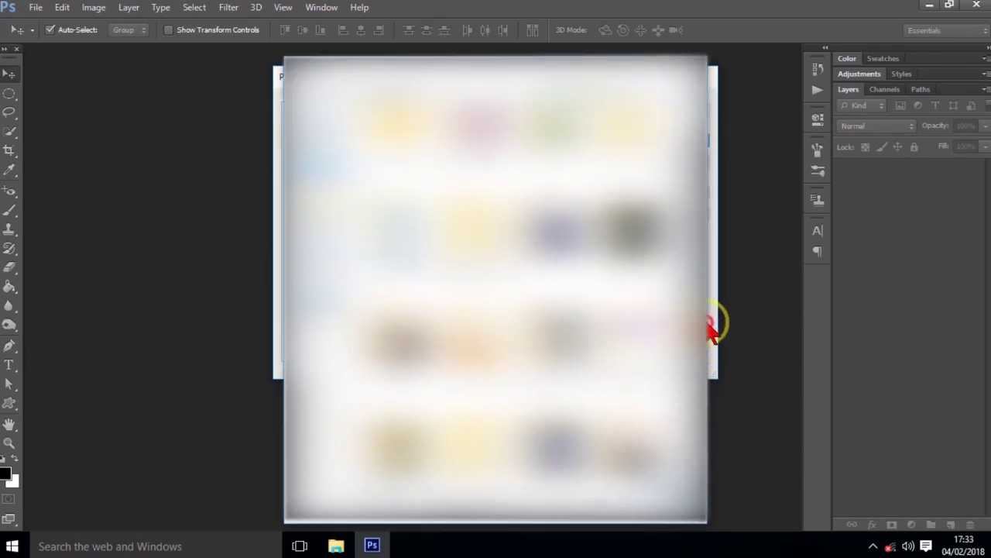
{"action": "double_click", "coordinate": [464, 271]}
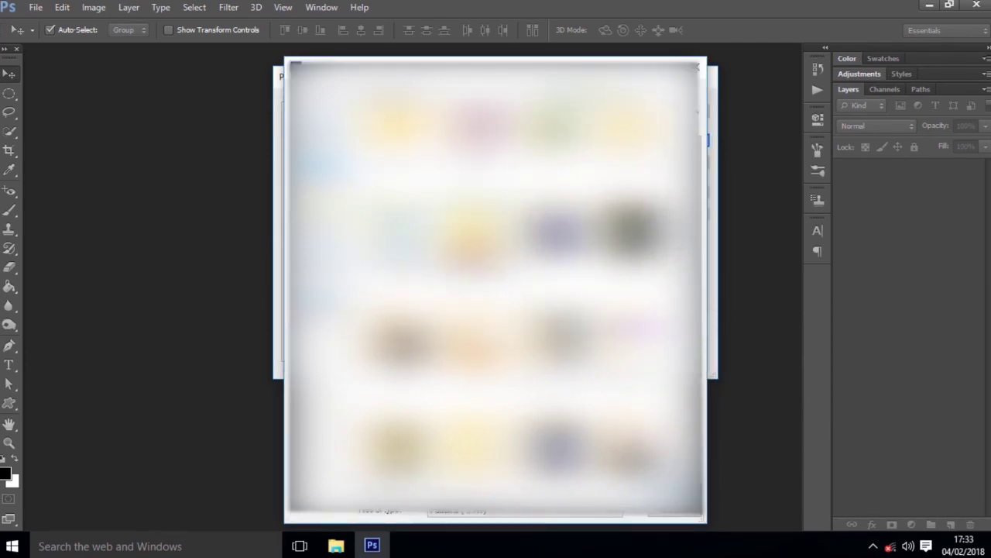
{"action": "left_click", "coordinate": [403, 132]}
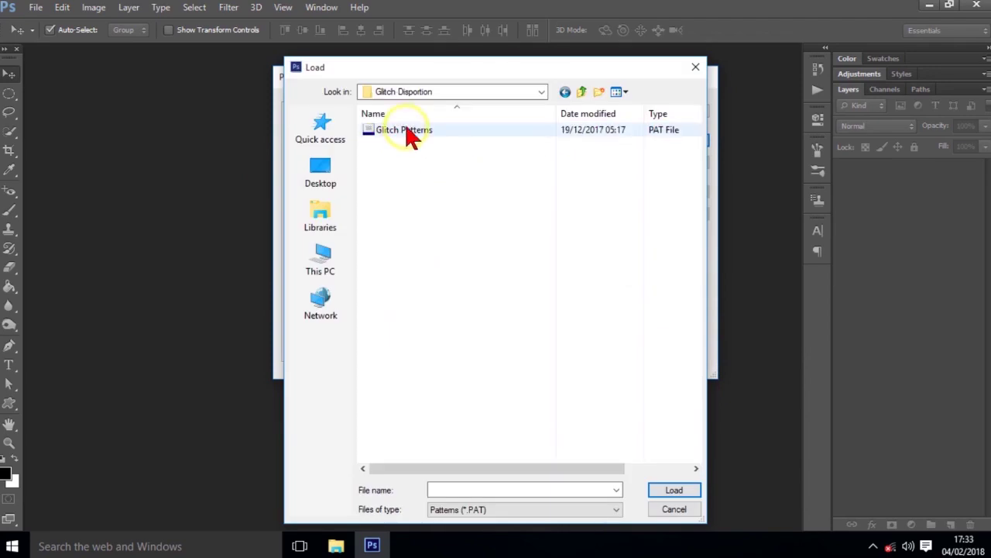
{"action": "double_click", "coordinate": [411, 132]}
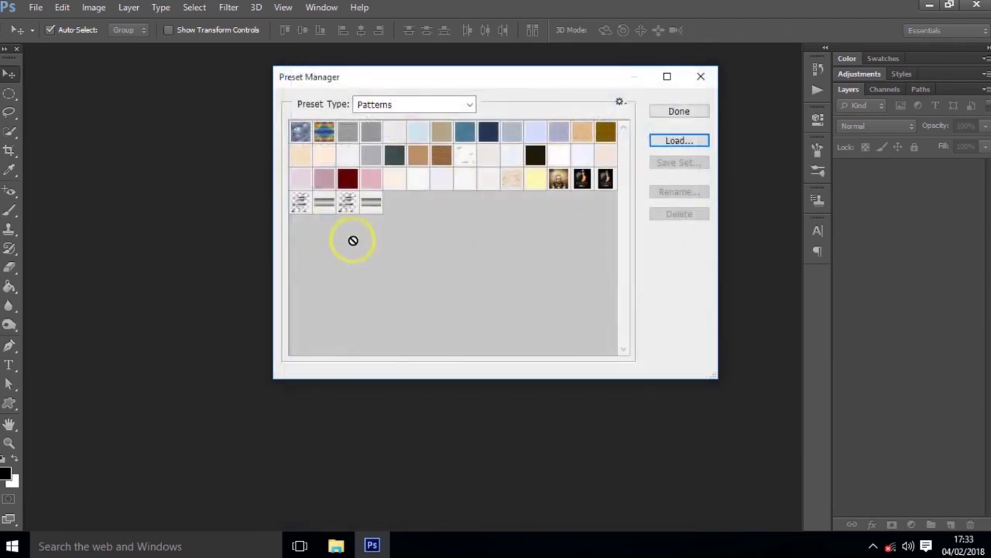
- Delete the duplicate third and fourth glitch patterns and close the Preset Manager
{"action": "left_click", "coordinate": [341, 227]}
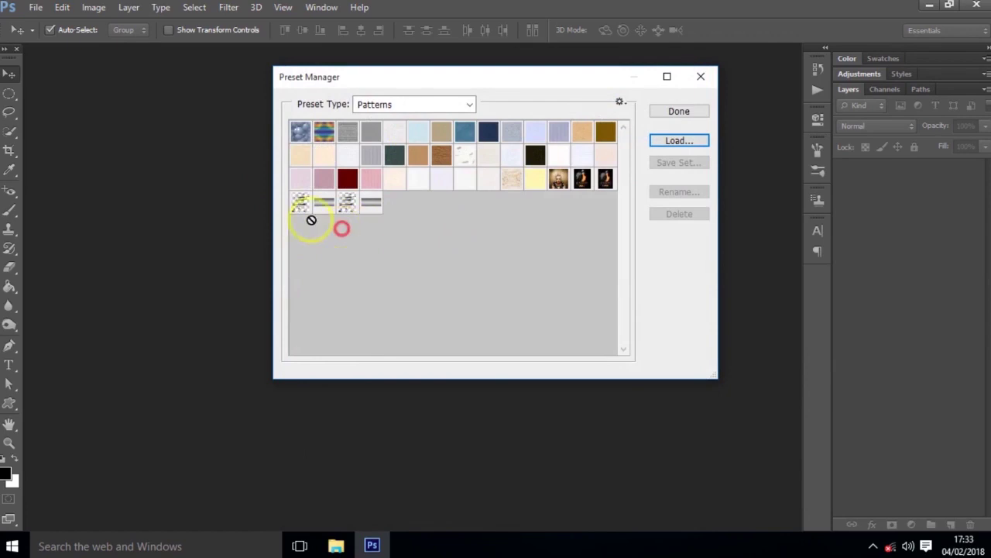
{"action": "left_click", "coordinate": [367, 209]}
{"action": "right_click", "coordinate": [375, 207]}
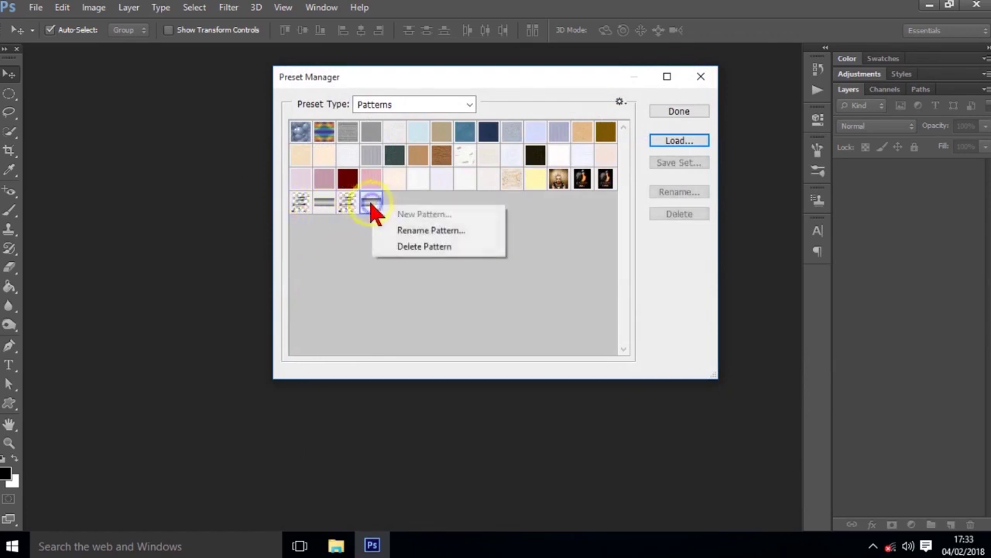
{"action": "left_click", "coordinate": [408, 252]}
{"action": "right_click", "coordinate": [348, 206]}
{"action": "left_click", "coordinate": [385, 251]}
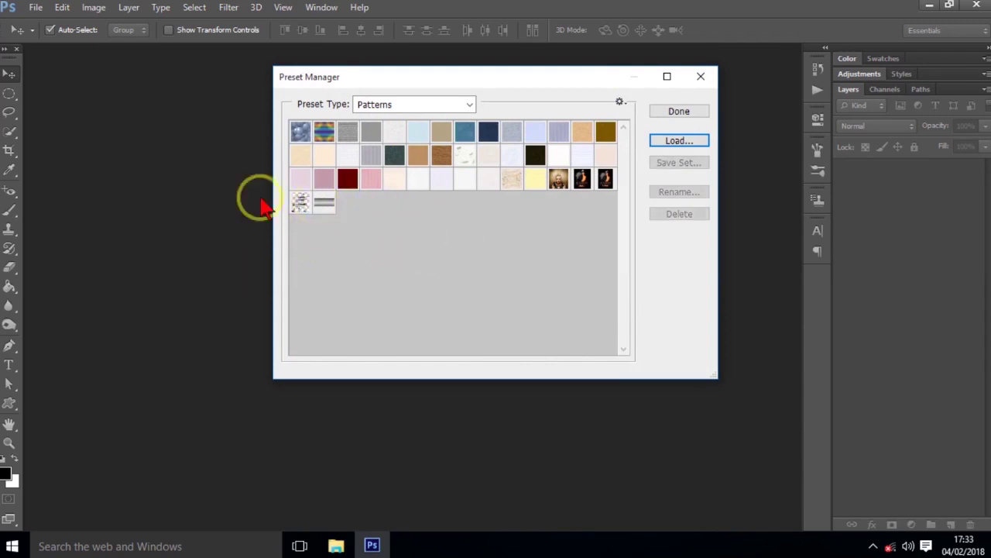
{"action": "left_click", "coordinate": [693, 113]}
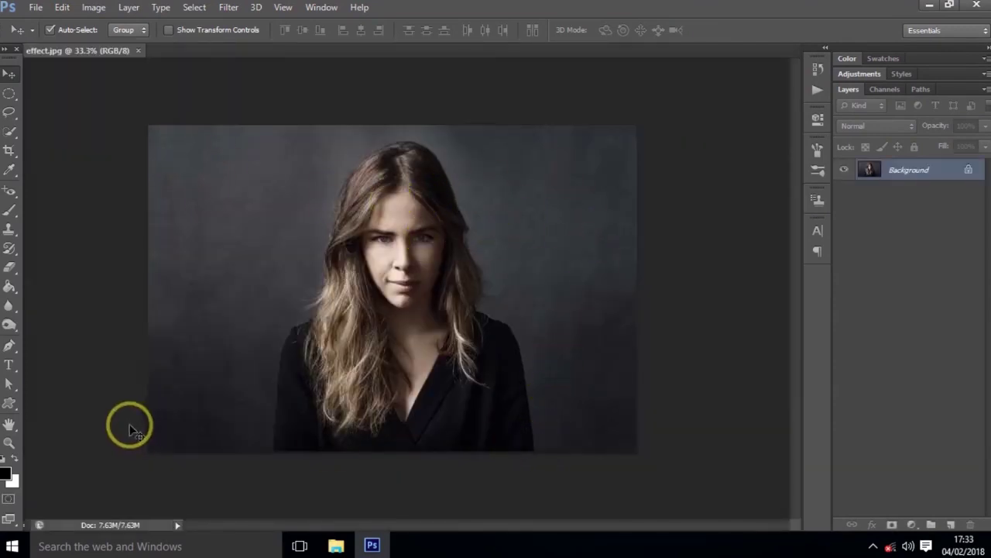
- Resize the image to 1280 px wide (1280 × 853) and fit it on screen
{"action": "left_click", "coordinate": [93, 7]}
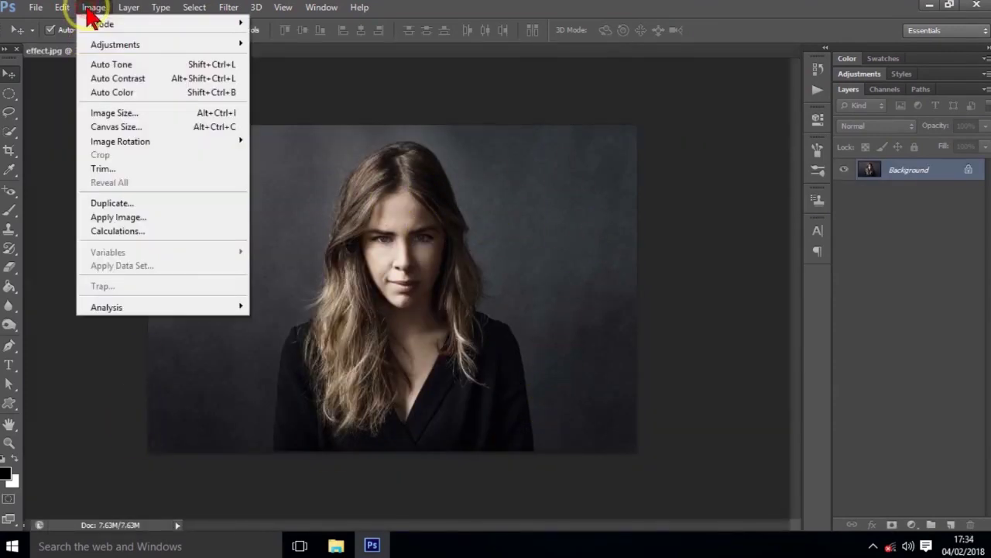
{"action": "left_click", "coordinate": [120, 116]}
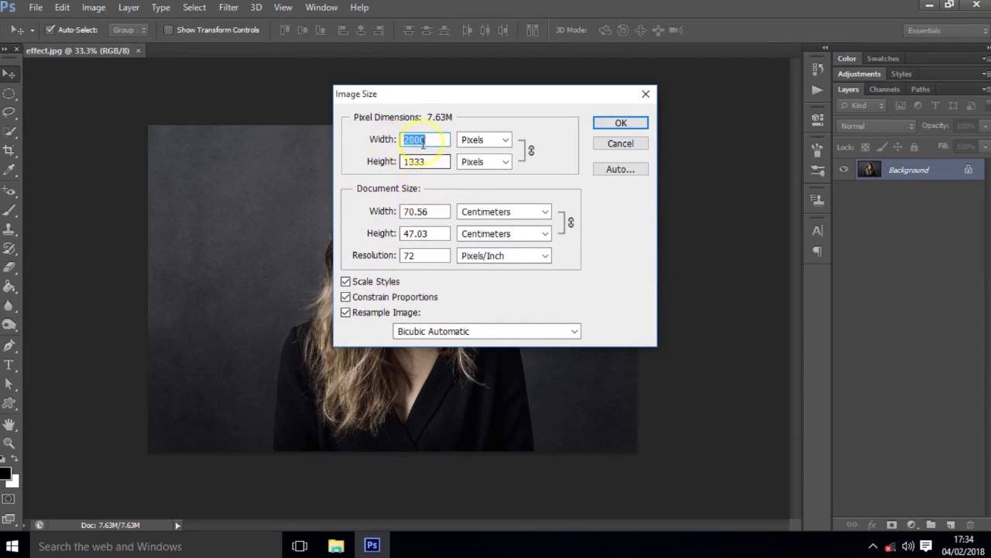
{"action": "type", "text": "1280"}
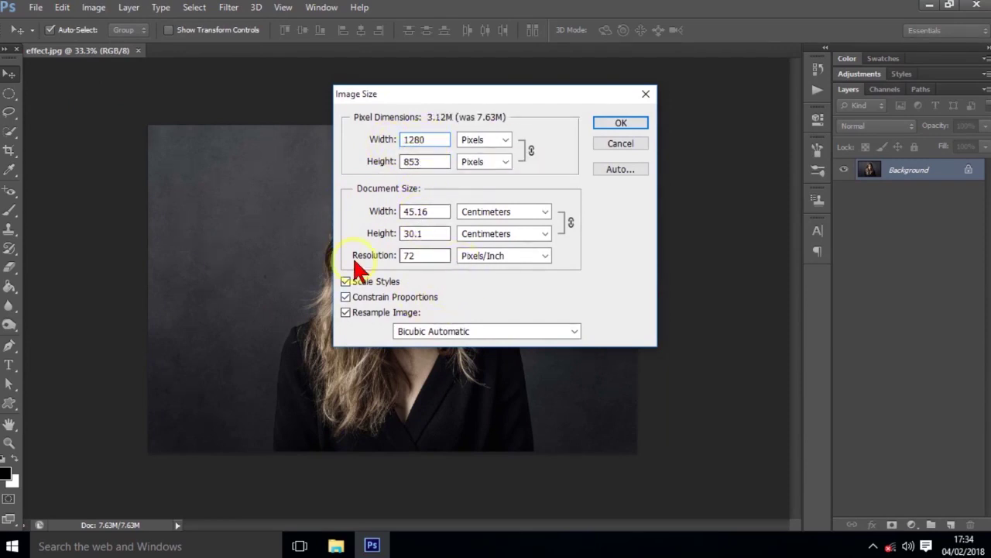
{"action": "left_click", "coordinate": [612, 123]}
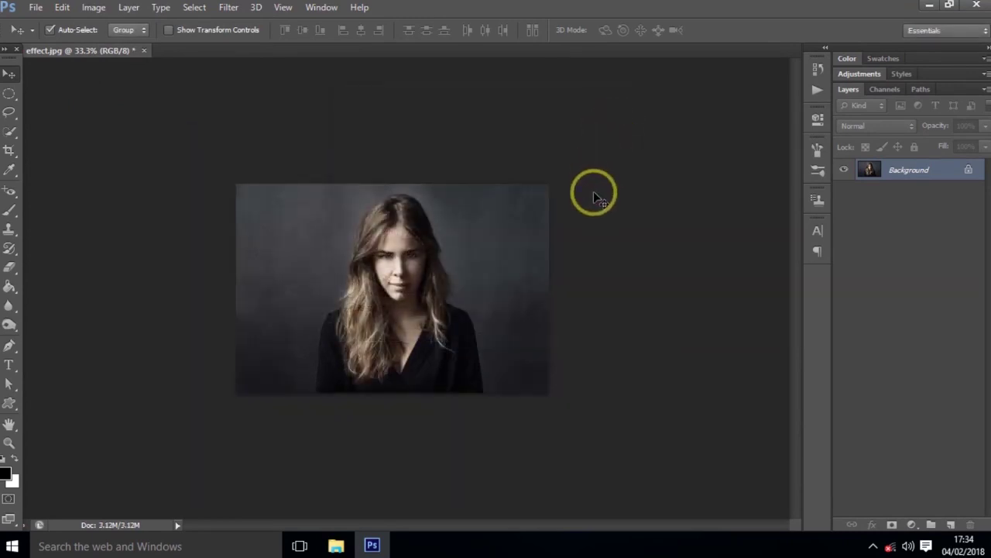
{"action": "key", "text": "ctrl+0"}
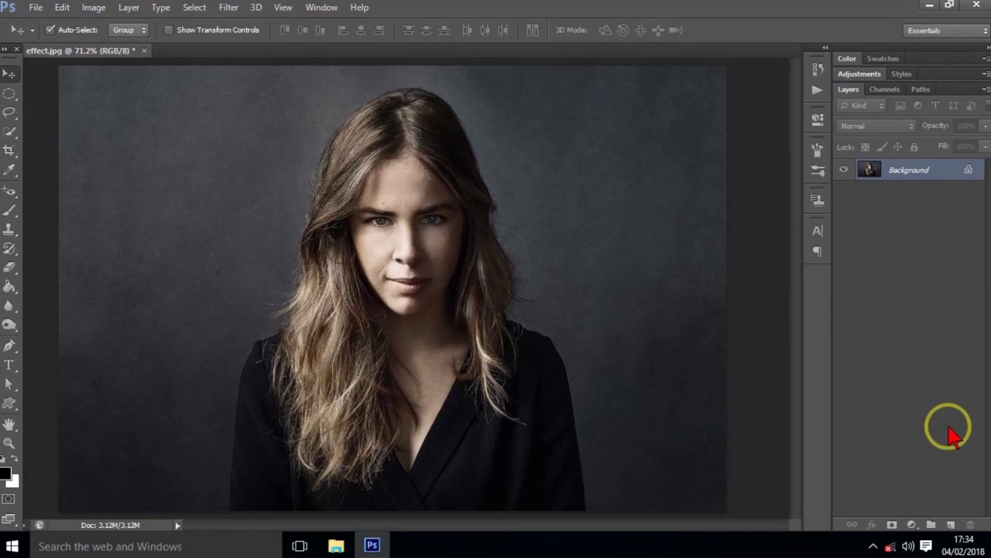
- Add a new layer above the portrait and name it 'gltc dsprn'
{"action": "left_click", "coordinate": [952, 524]}
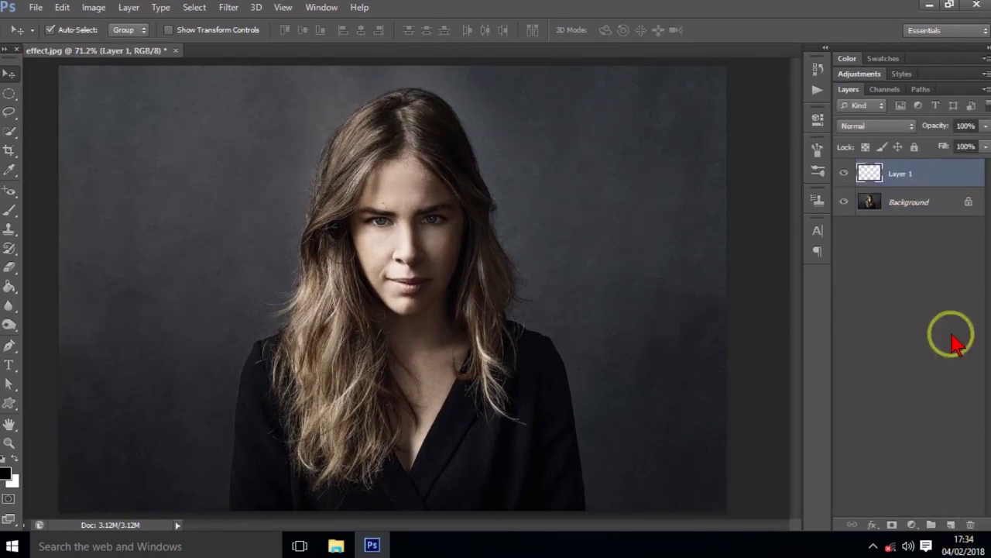
{"action": "left_click", "coordinate": [903, 174]}
{"action": "double_click", "coordinate": [903, 173]}
{"action": "type", "text": "gltc dsprn"}
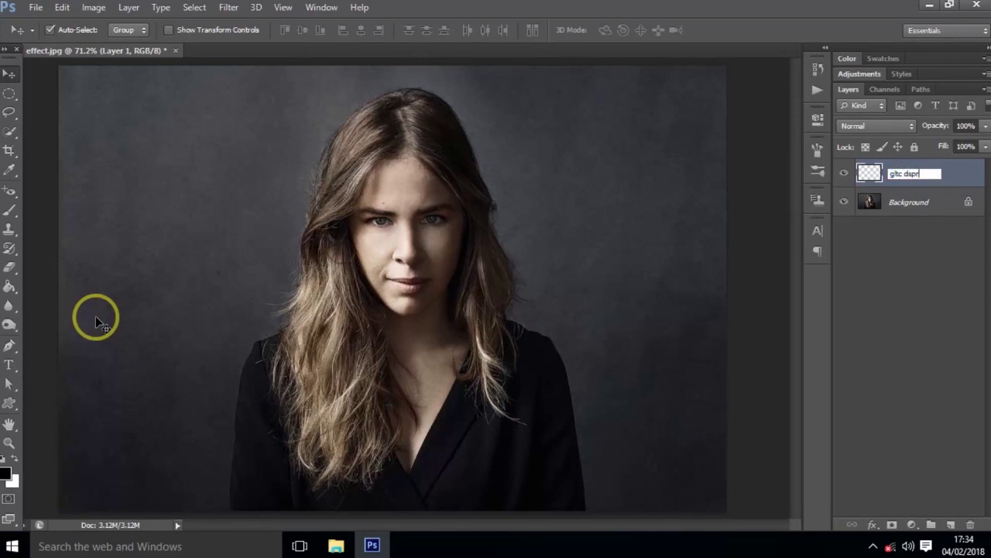
{"action": "left_click", "coordinate": [96, 321]}
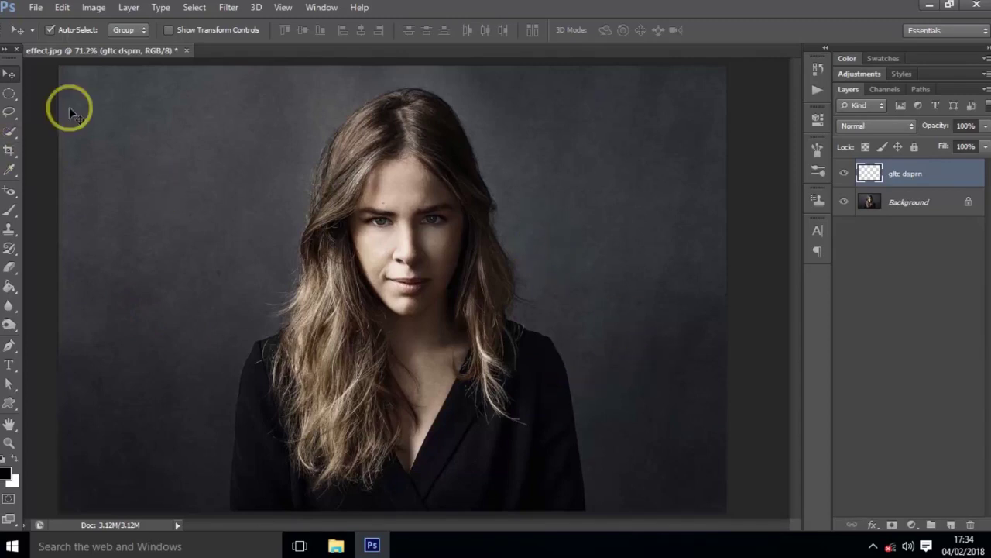
- Fill the gltc dsprn layer with the glitch stripe pattern
{"action": "left_click", "coordinate": [62, 7]}
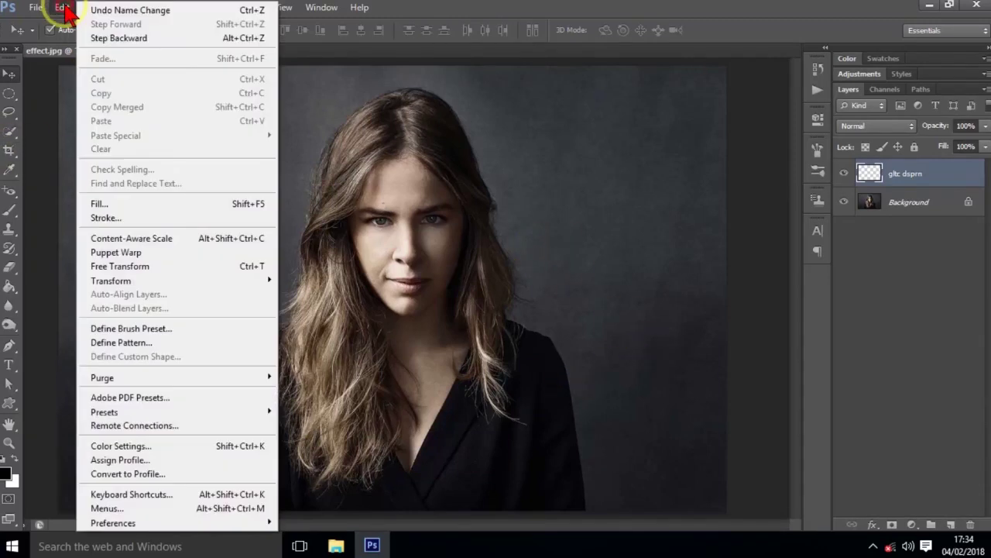
{"action": "left_click", "coordinate": [112, 205]}
{"action": "left_click", "coordinate": [484, 161]}
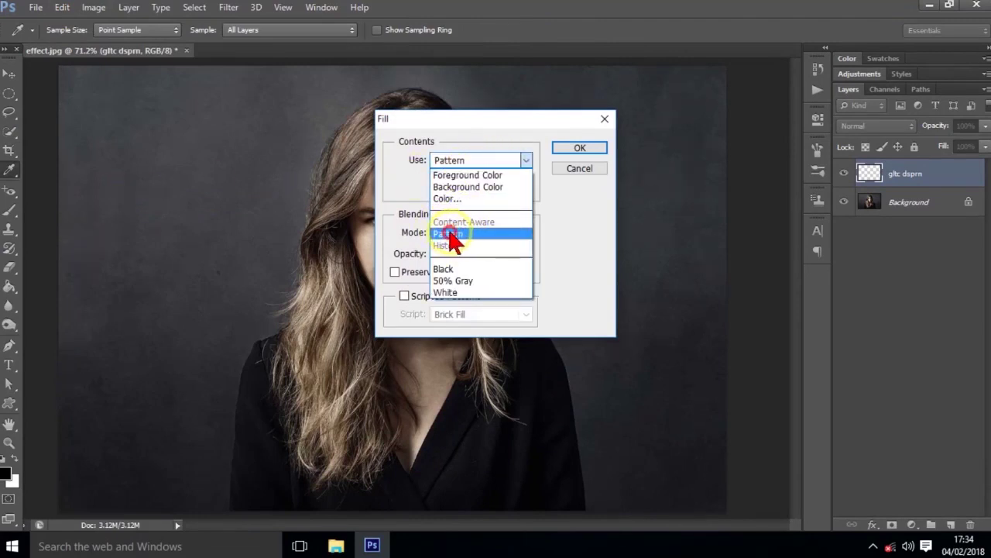
{"action": "left_click", "coordinate": [449, 234]}
{"action": "left_click", "coordinate": [527, 186]}
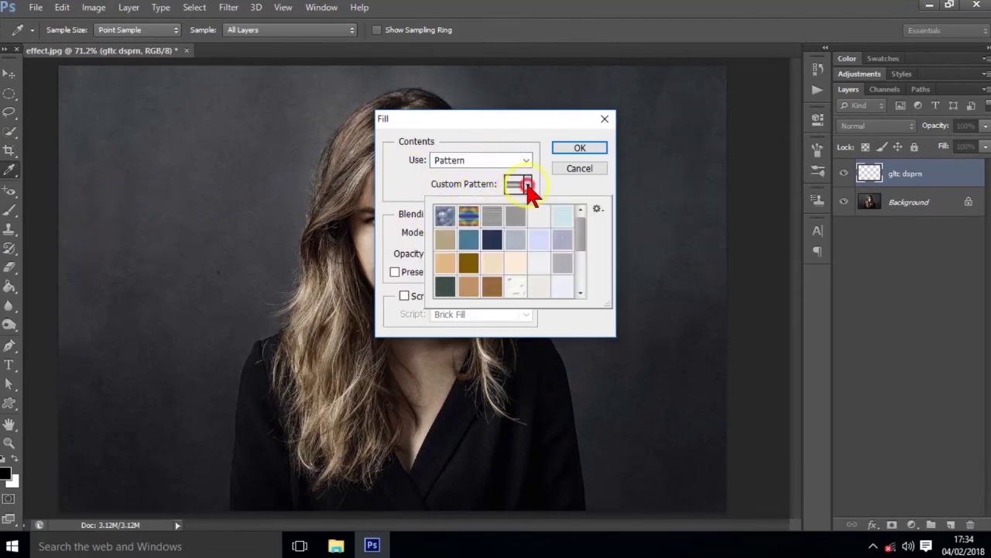
{"action": "left_click_drag", "start_coordinate": [580, 239], "coordinate": [581, 289]}
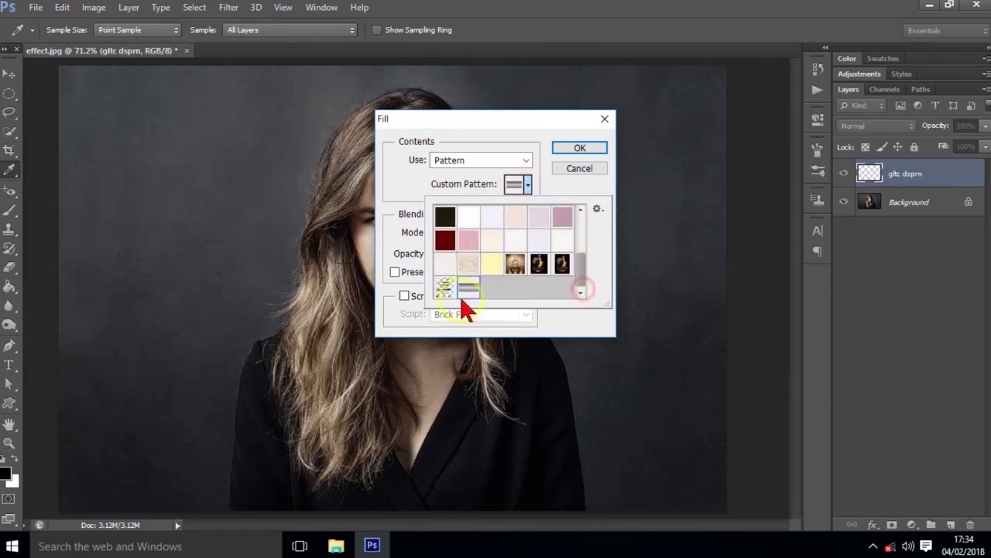
{"action": "left_click", "coordinate": [577, 149]}
{"action": "key", "text": "v"}
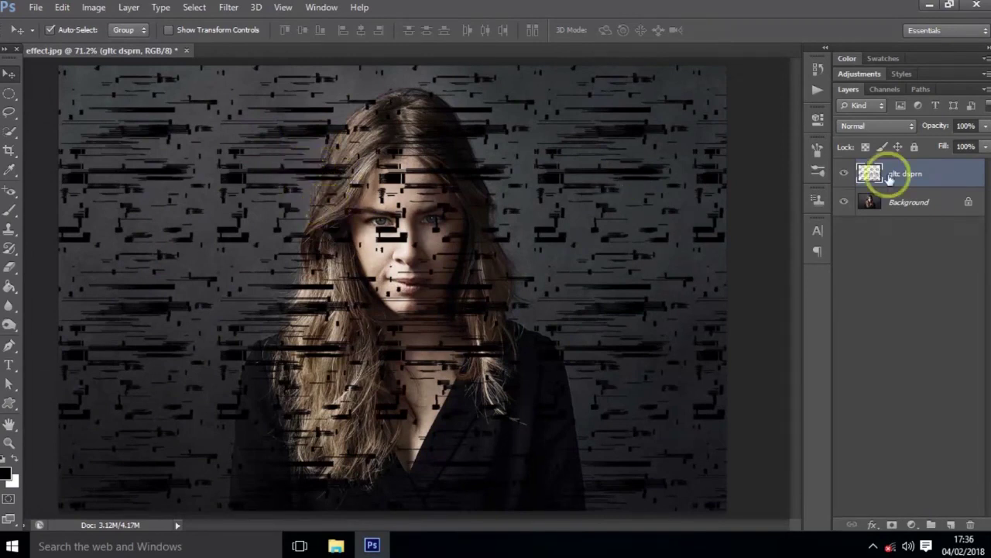
- Duplicate the Background layer as 'gltc 1'
{"action": "left_click", "coordinate": [914, 205]}
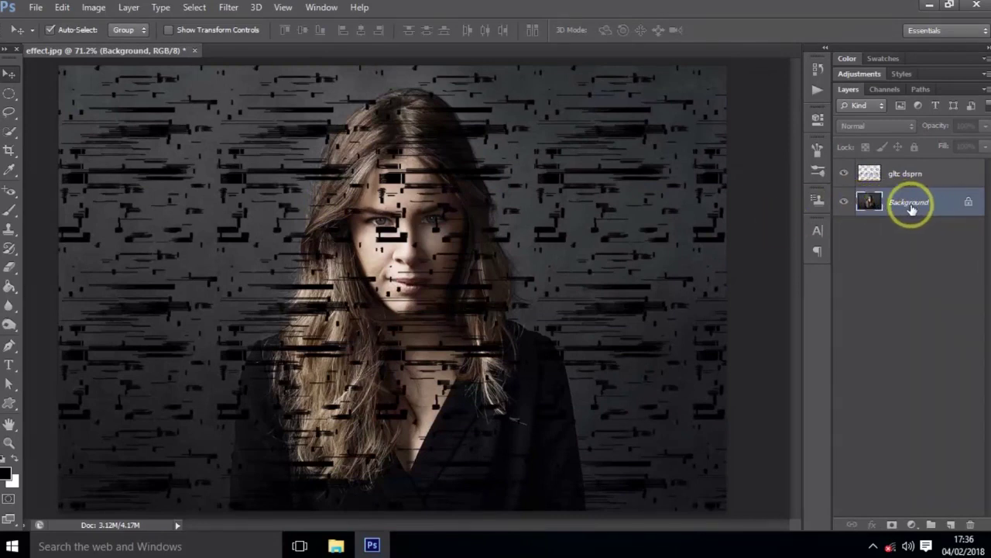
{"action": "right_click", "coordinate": [912, 207]}
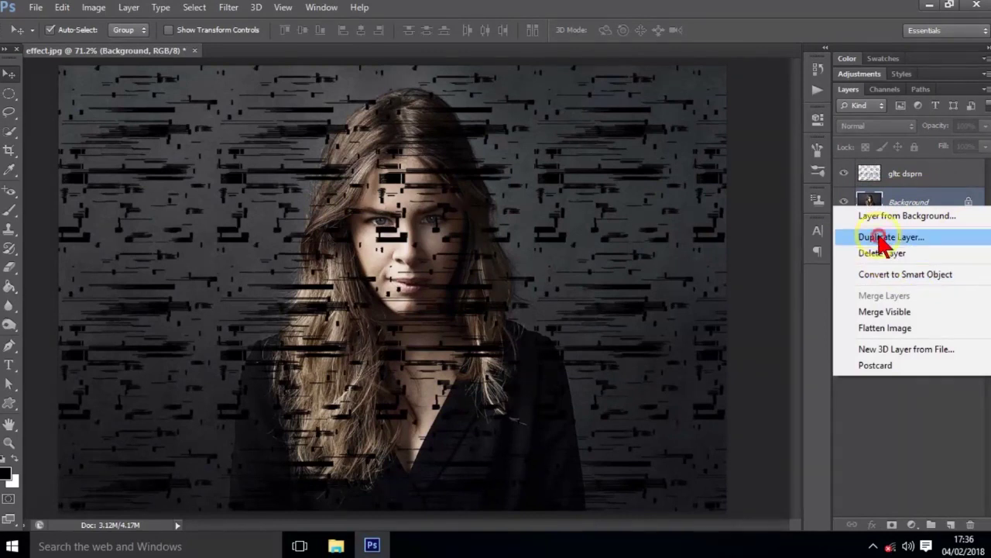
{"action": "left_click", "coordinate": [883, 237]}
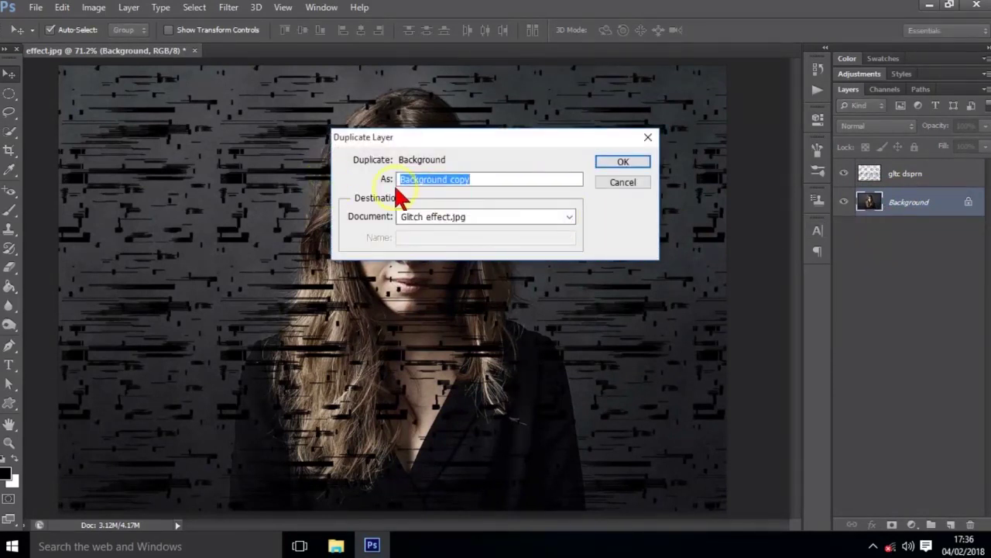
{"action": "type", "text": "gltc 1"}
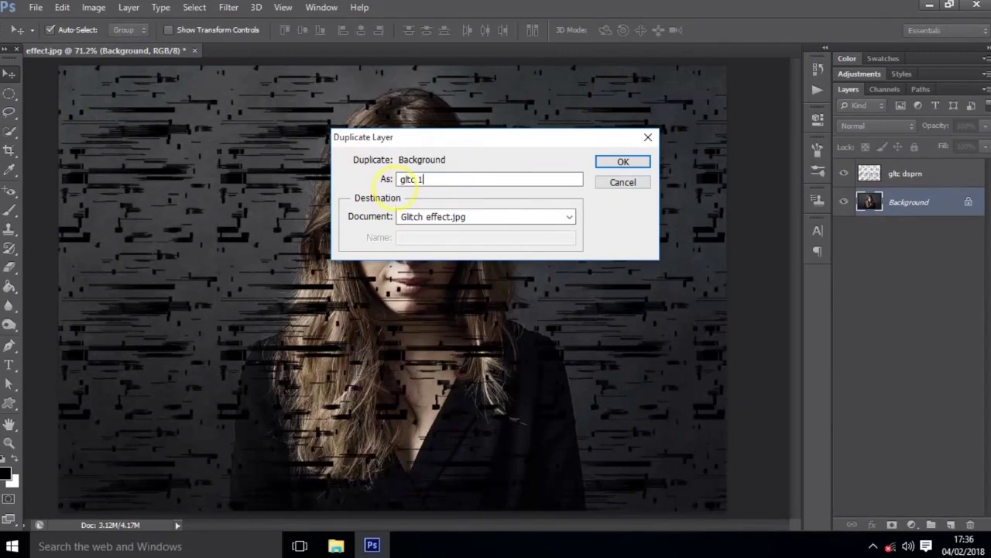
{"action": "left_click", "coordinate": [608, 163]}
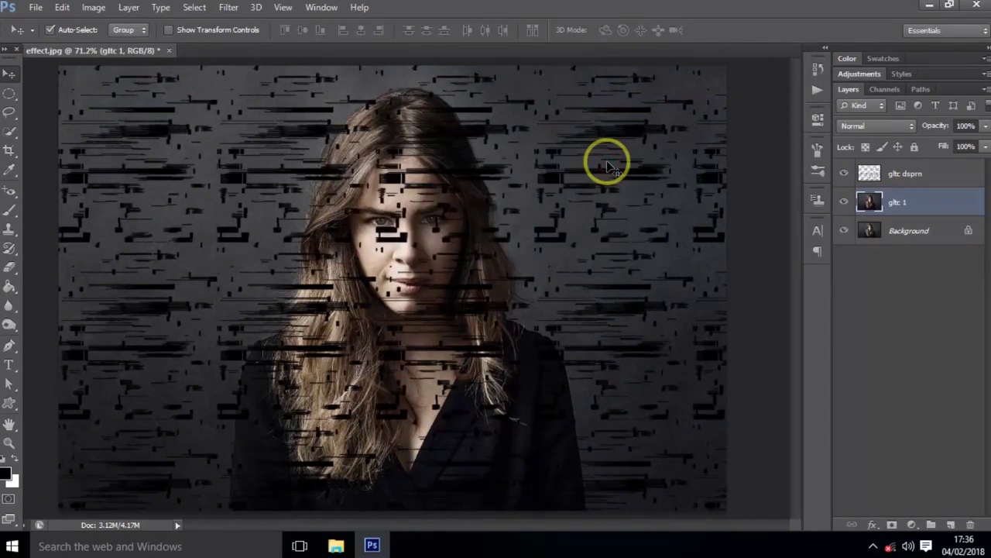
- Move gltc 1 above gltc dsprn, convert it to a smart object, and clip it
{"action": "left_click", "coordinate": [931, 207]}
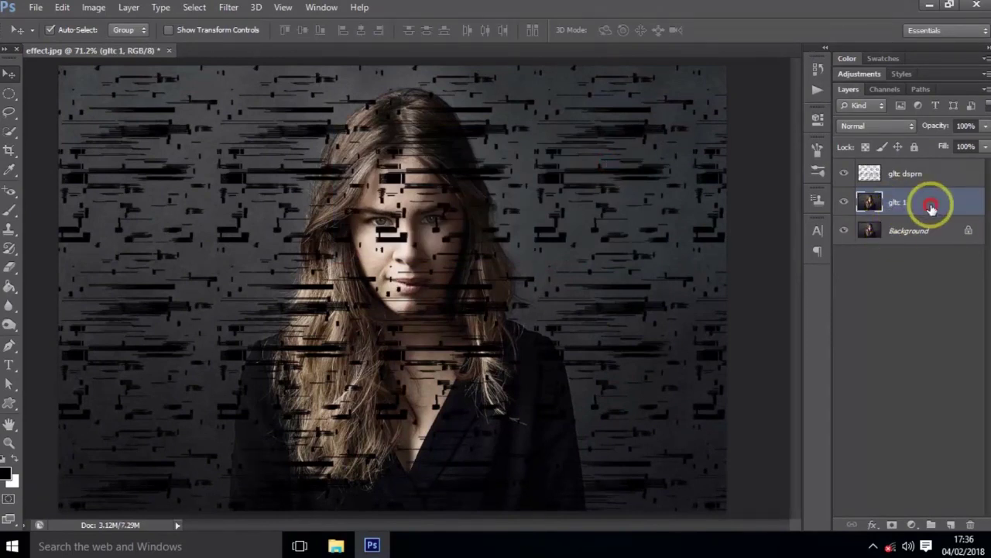
{"action": "left_click_drag", "start_coordinate": [931, 206], "coordinate": [928, 163]}
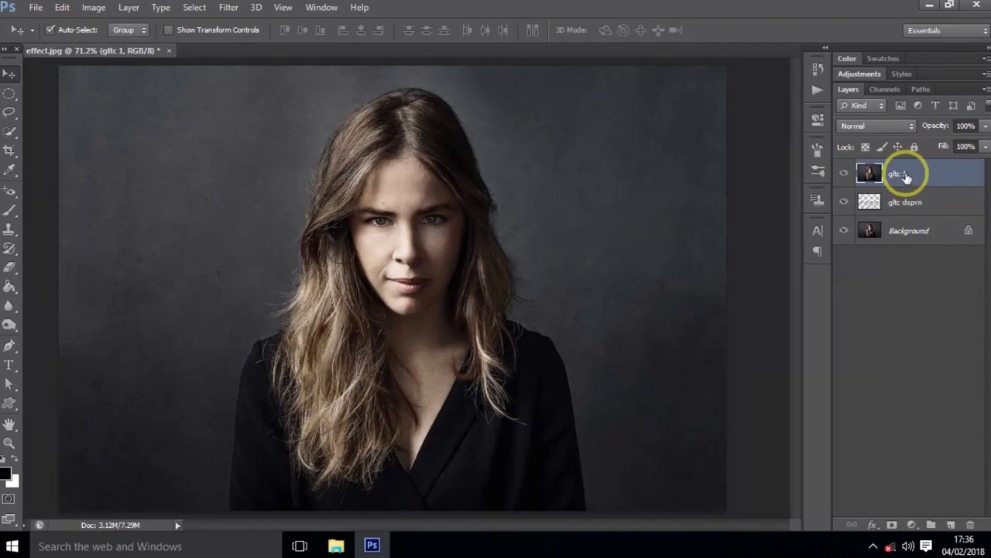
{"action": "right_click", "coordinate": [948, 180]}
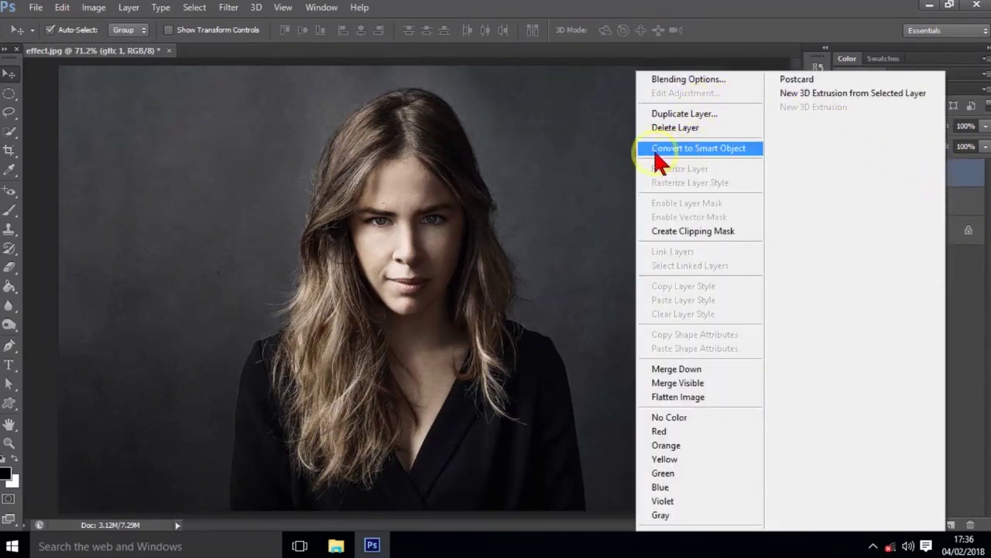
{"action": "left_click", "coordinate": [734, 151]}
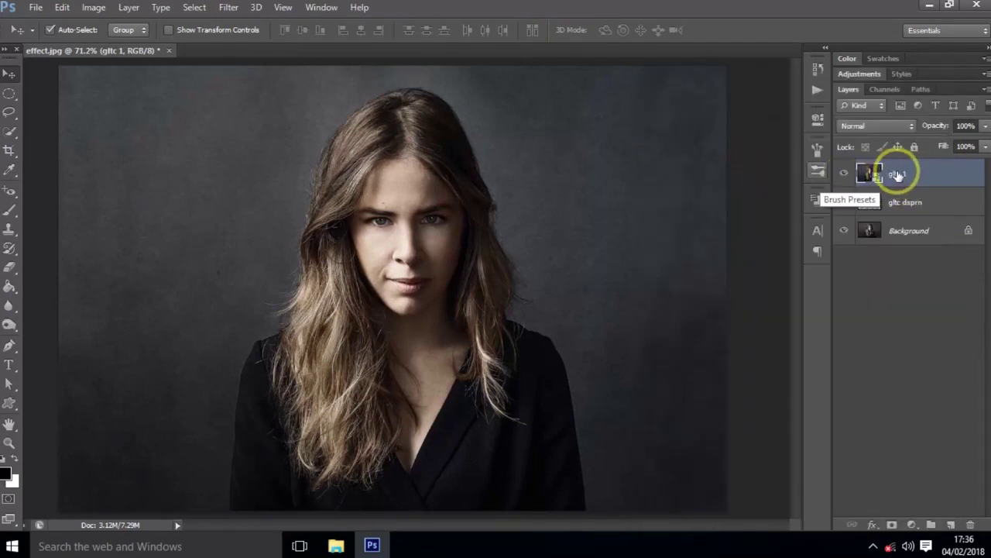
{"action": "right_click", "coordinate": [951, 170]}
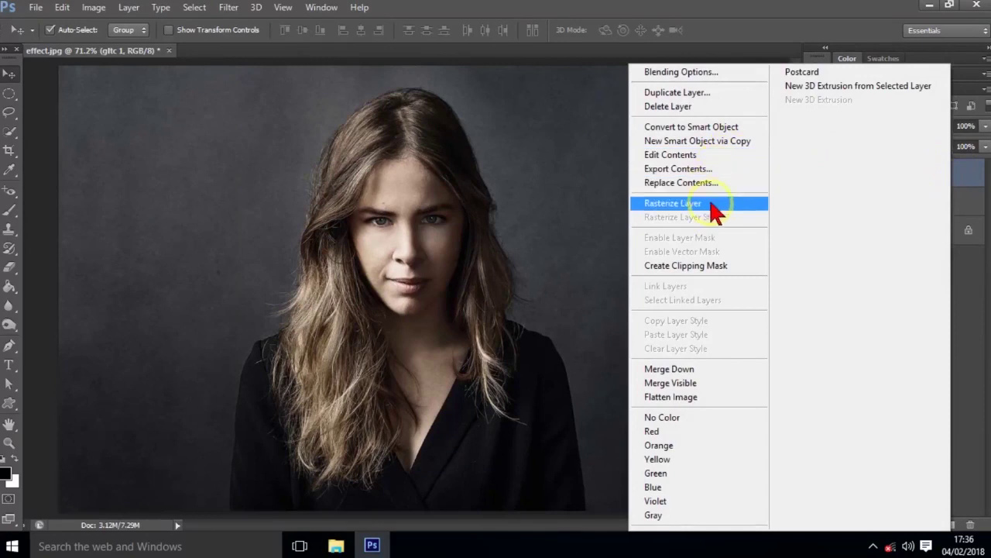
{"action": "left_click", "coordinate": [658, 266]}
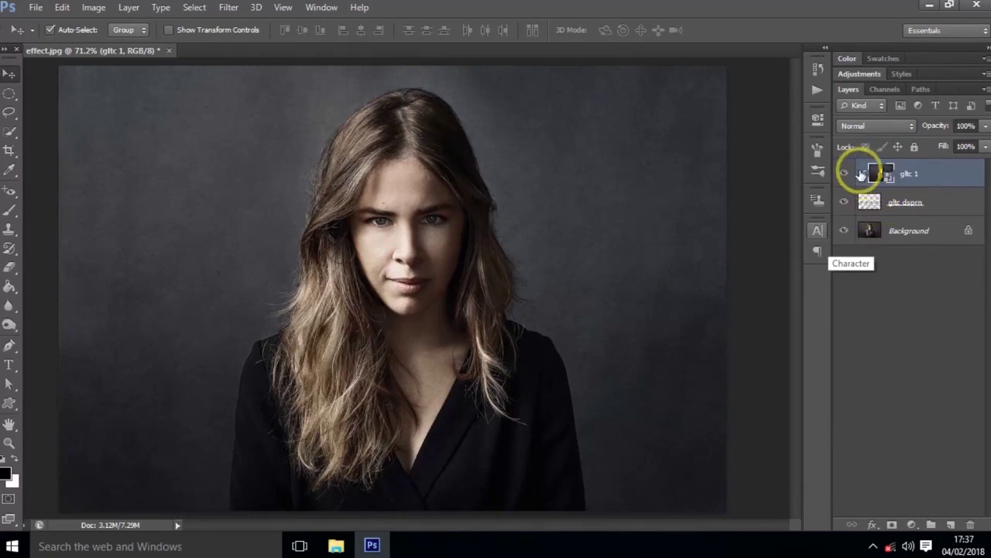
{"action": "left_click", "coordinate": [870, 189], "text": "alt"}
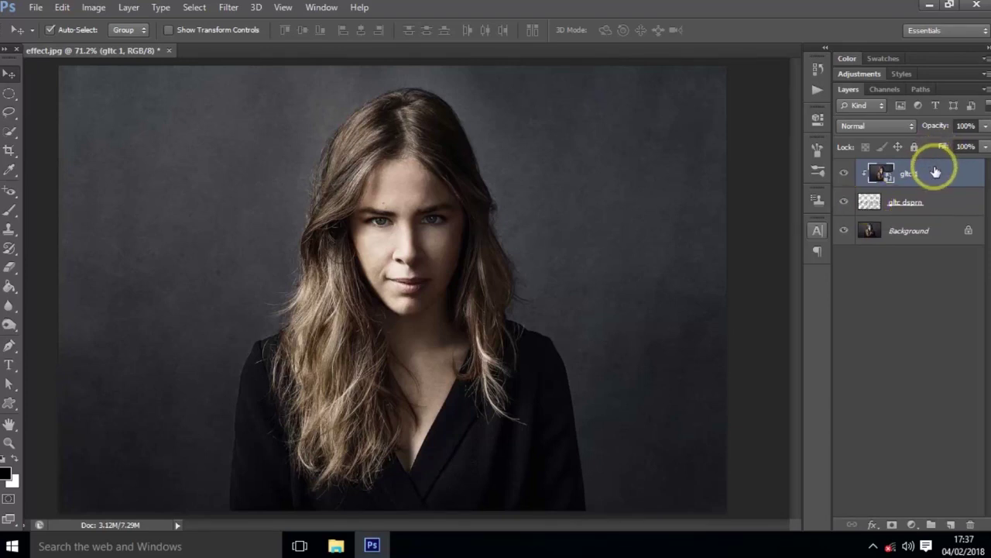
{"action": "left_click", "coordinate": [228, 7]}
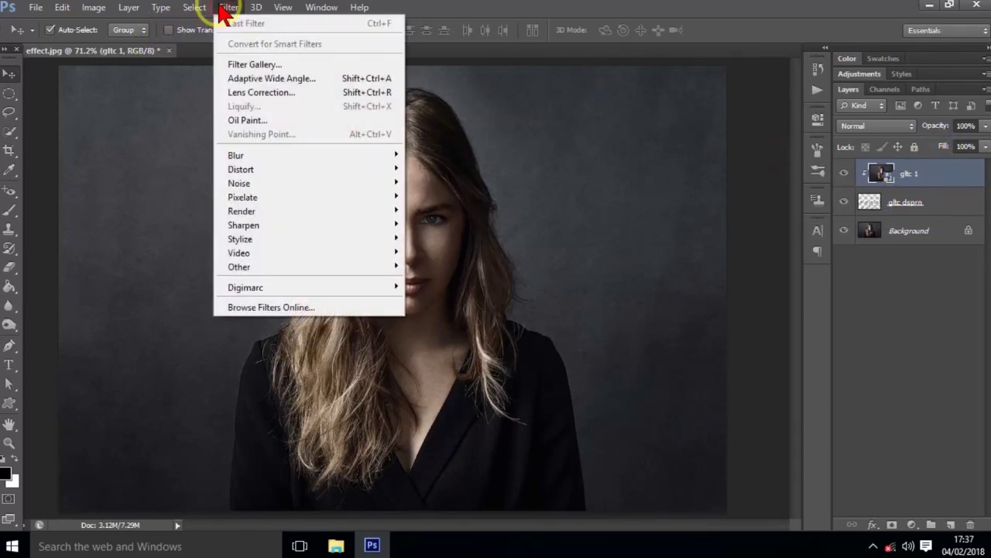
{"action": "mouse_move", "coordinate": [241, 169]}
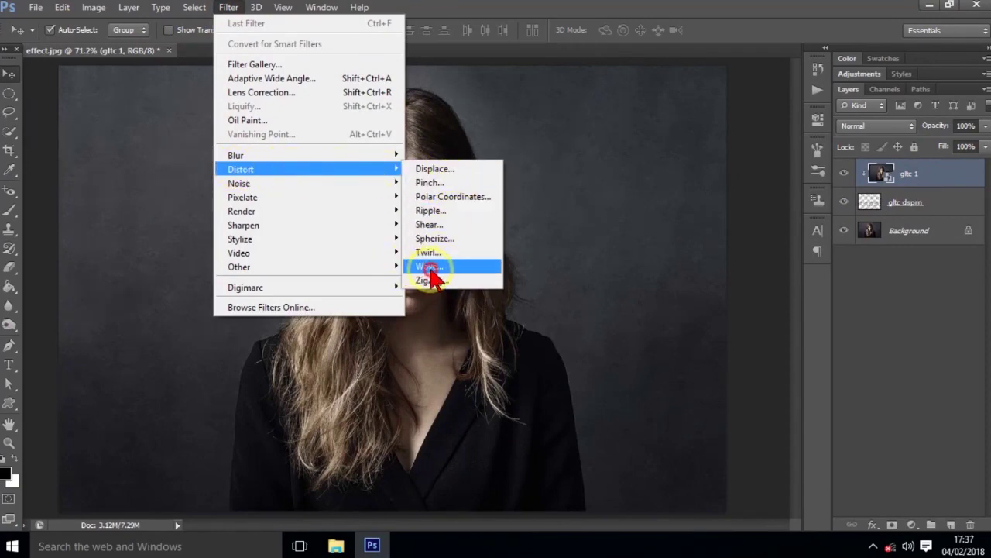
{"action": "left_click", "coordinate": [432, 268]}
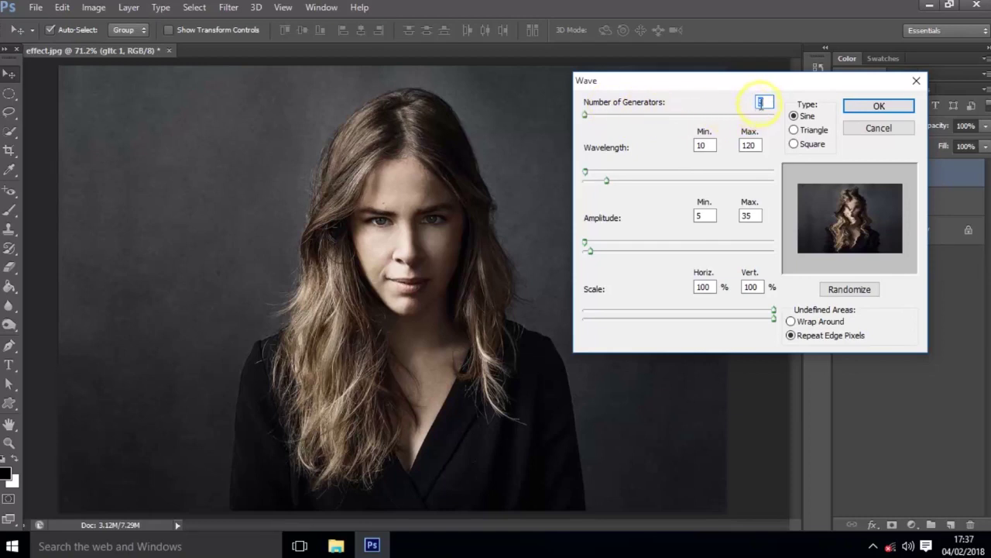
- Apply a Square Wave with 3 generators, wavelength 10–822, amplitude 209–468, scale 8%/24%
{"action": "type", "text": "3"}
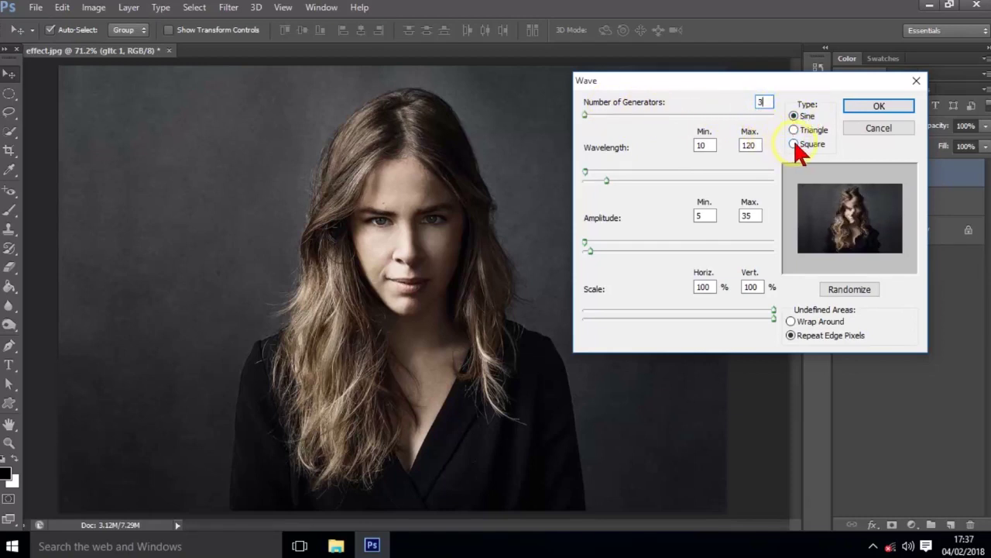
{"action": "left_click", "coordinate": [794, 144]}
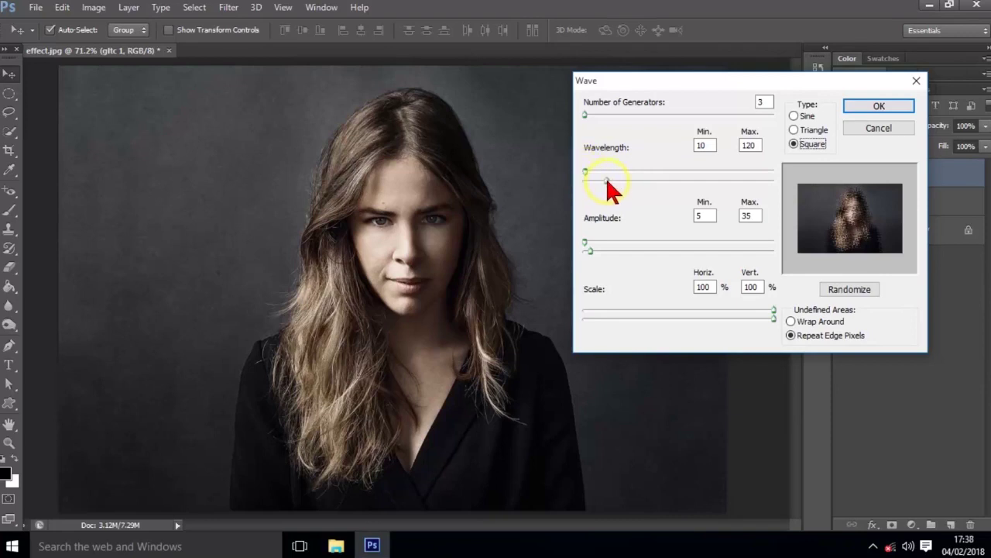
{"action": "left_click_drag", "start_coordinate": [607, 183], "coordinate": [739, 185]}
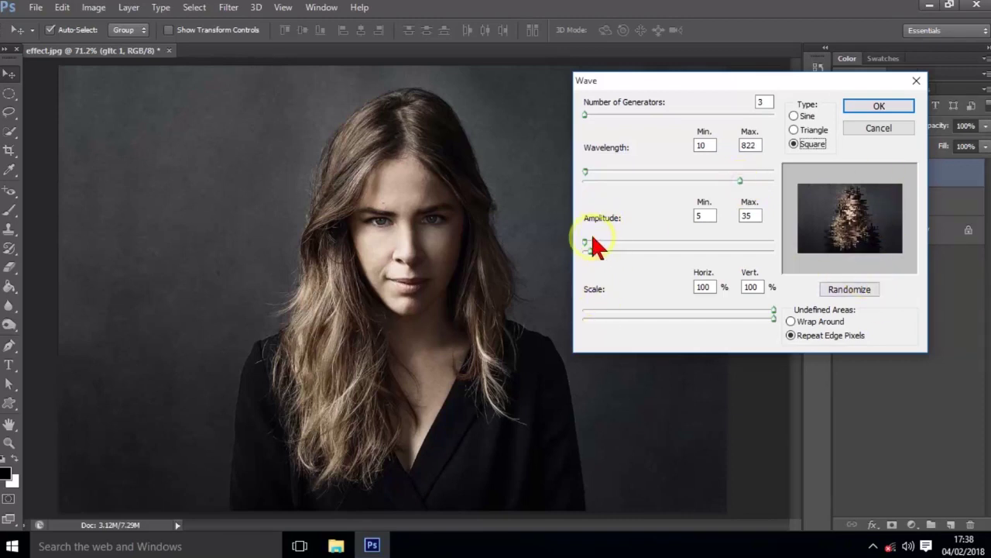
{"action": "left_click_drag", "start_coordinate": [586, 246], "coordinate": [624, 250]}
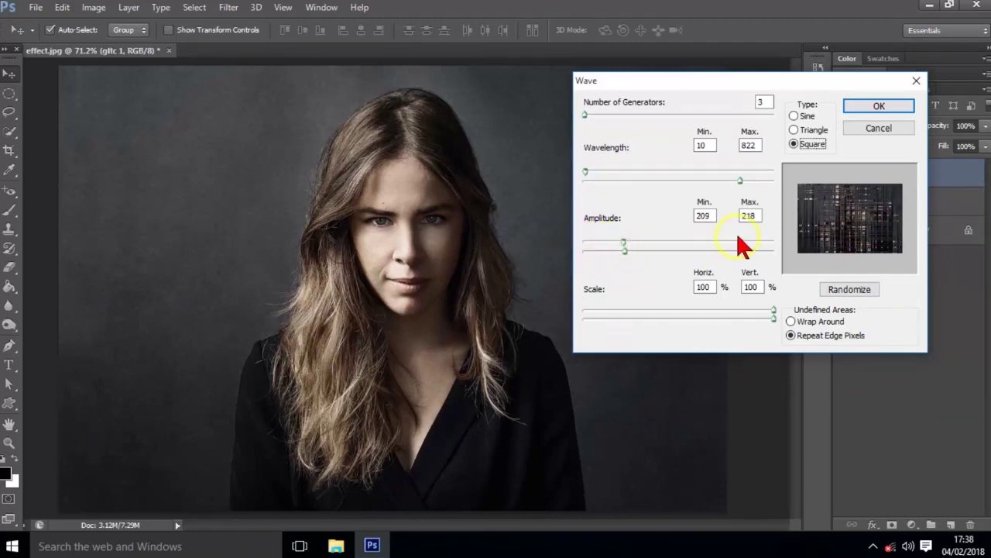
{"action": "left_click_drag", "start_coordinate": [625, 250], "coordinate": [693, 255]}
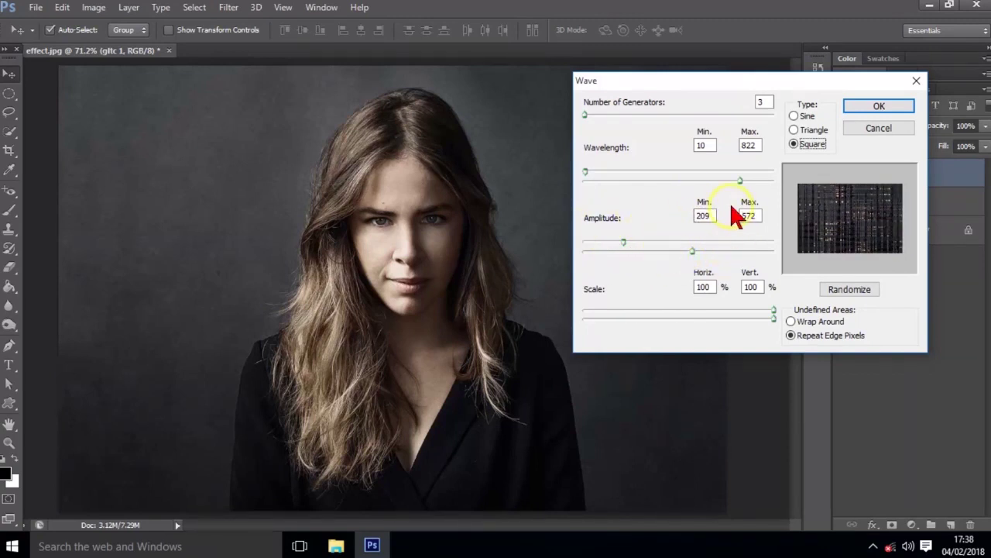
{"action": "mouse_move", "coordinate": [693, 254]}
{"action": "left_mouse_down"}
{"action": "mouse_move", "coordinate": [711, 254]}
{"action": "mouse_move", "coordinate": [672, 254]}
{"action": "left_mouse_up"}
{"action": "left_click_drag", "start_coordinate": [773, 312], "coordinate": [600, 318]}
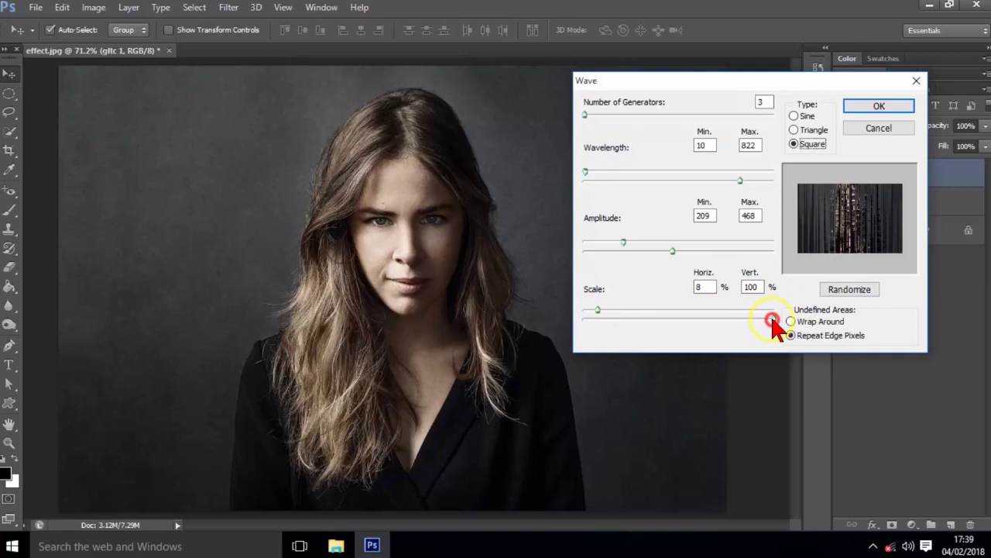
{"action": "left_click_drag", "start_coordinate": [772, 320], "coordinate": [627, 330]}
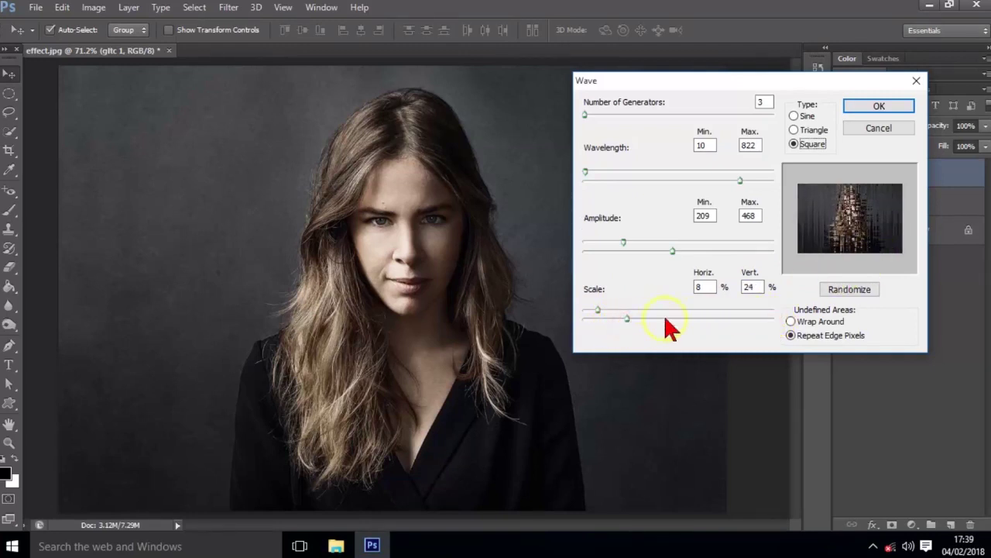
{"action": "left_click", "coordinate": [792, 335]}
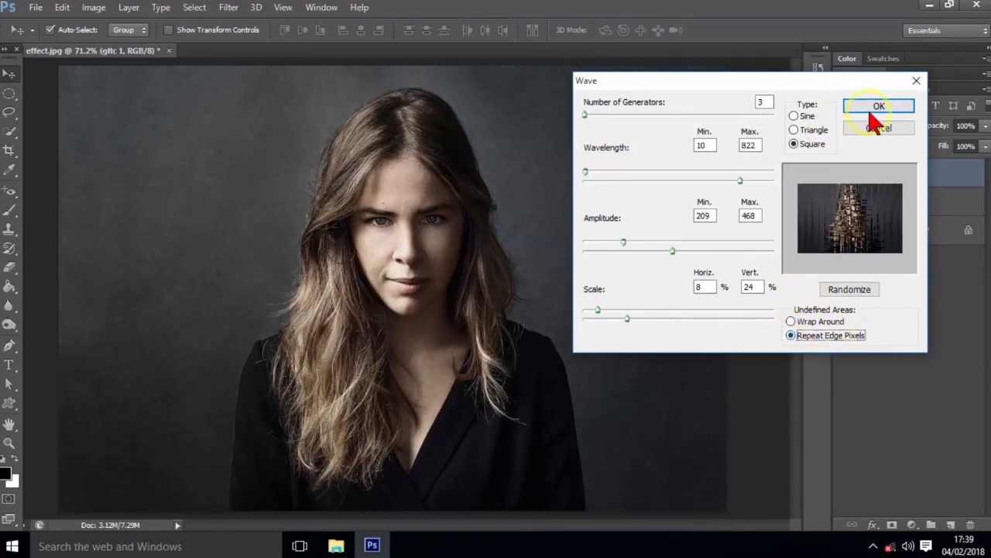
{"action": "left_click", "coordinate": [871, 113]}
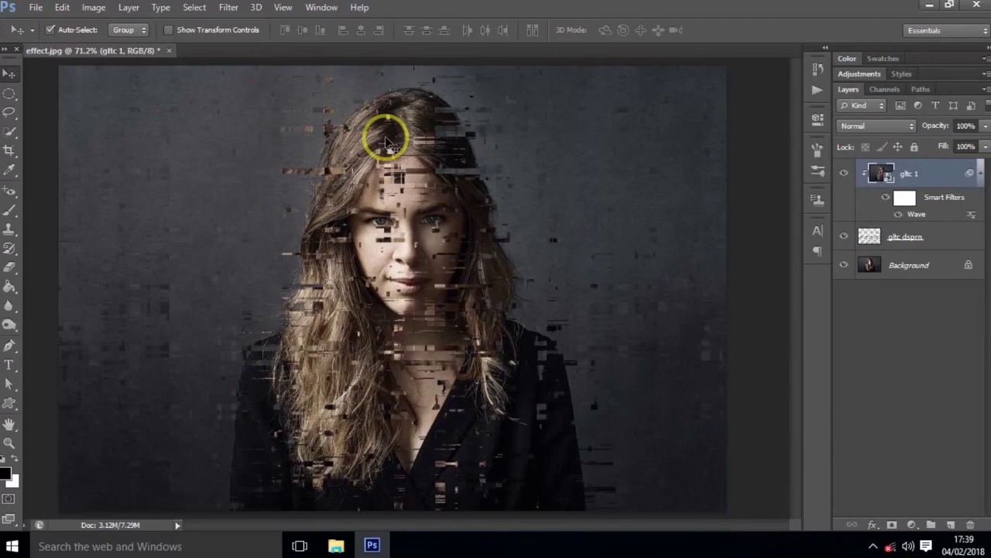
- Reopen gltc 1's Wave smart filter and raise its horizontal scale to 10%
{"action": "double_click", "coordinate": [914, 218]}
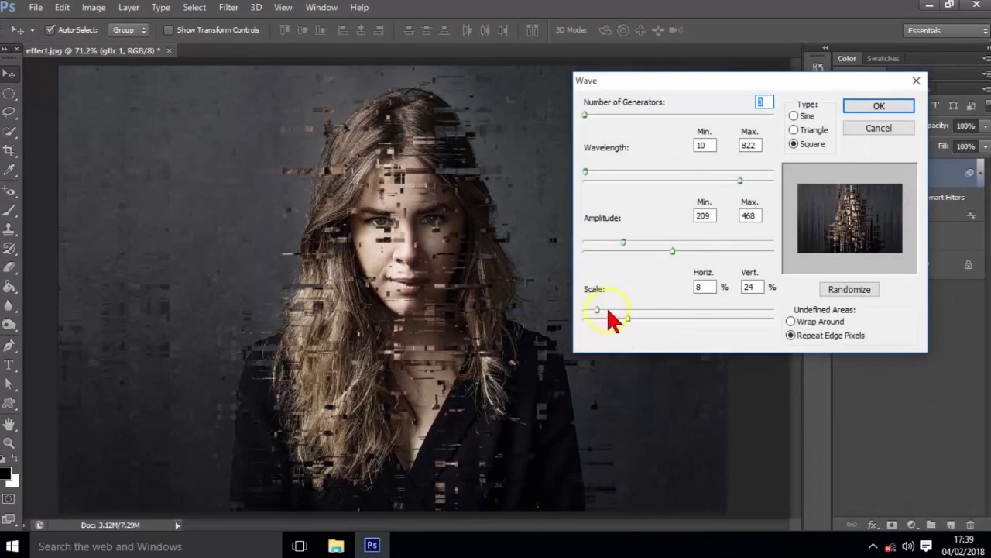
{"action": "left_click_drag", "start_coordinate": [596, 310], "coordinate": [601, 311]}
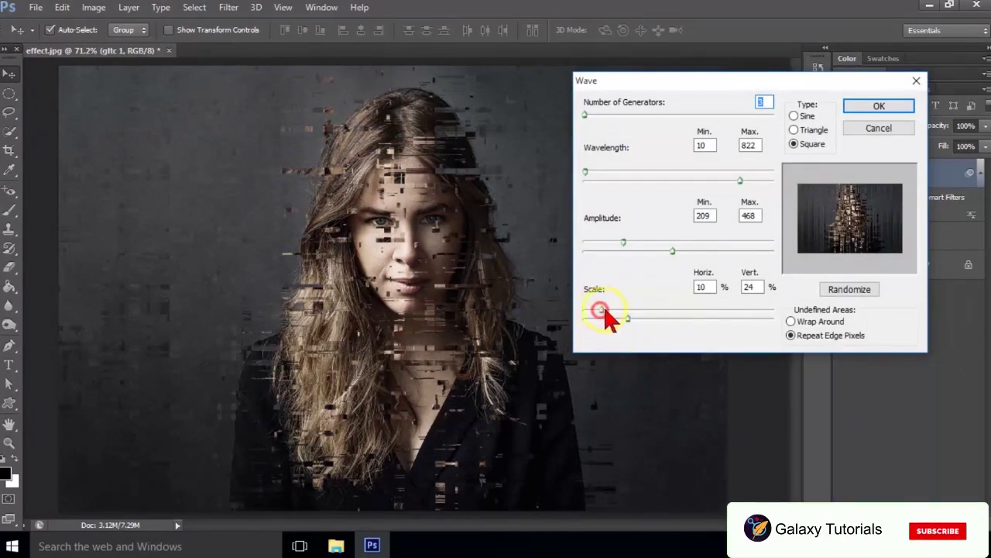
{"action": "left_click", "coordinate": [879, 106]}
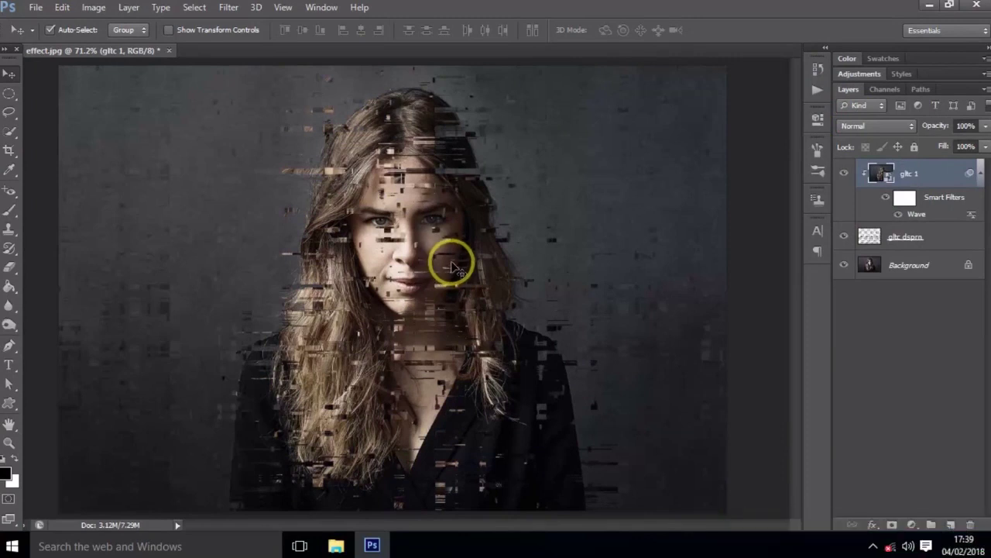
- Duplicate Background as 'gltc 2', move it to the top, and convert it to a smart object
{"action": "left_click", "coordinate": [914, 266]}
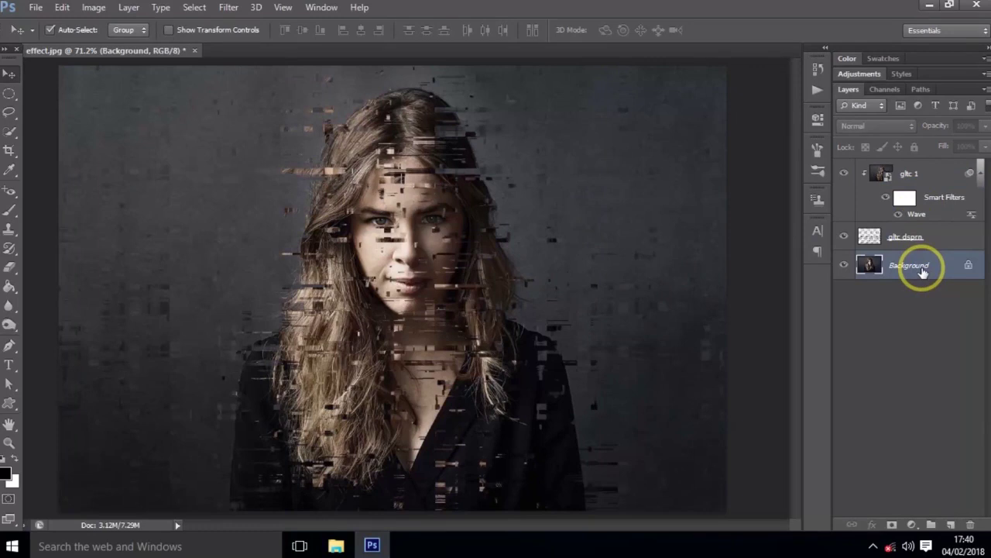
{"action": "right_click", "coordinate": [922, 269]}
{"action": "left_click", "coordinate": [908, 302]}
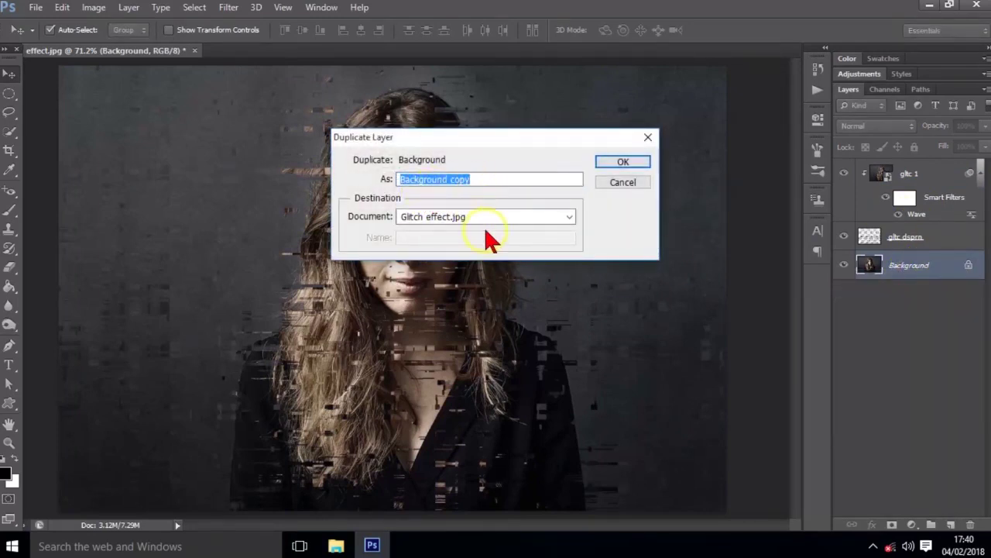
{"action": "type", "text": "gltc 2"}
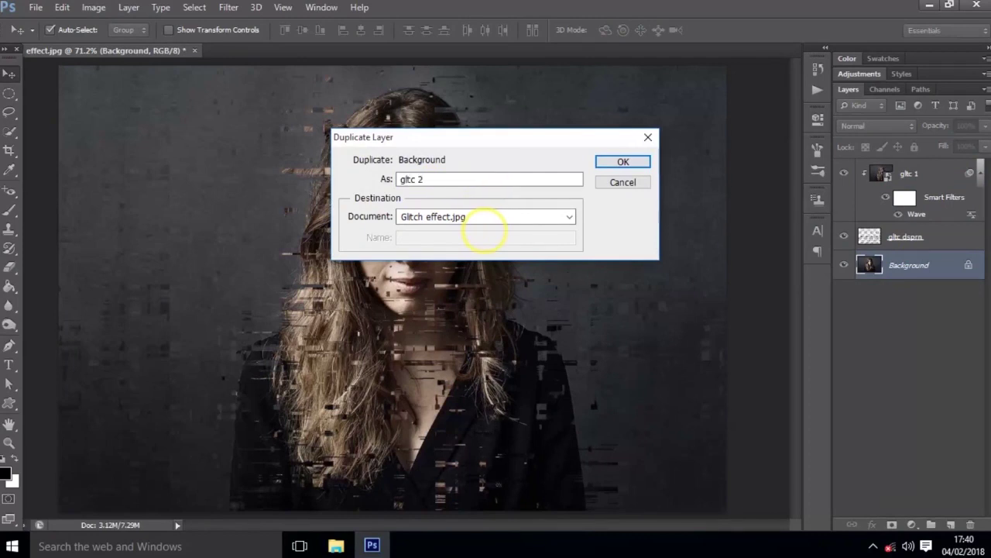
{"action": "left_click", "coordinate": [620, 163]}
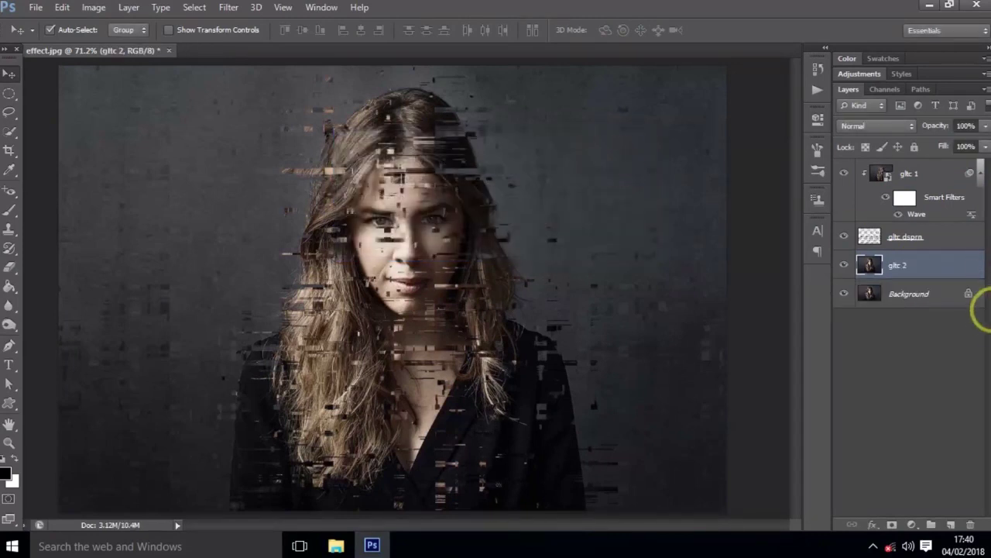
{"action": "left_click_drag", "start_coordinate": [944, 262], "coordinate": [935, 168]}
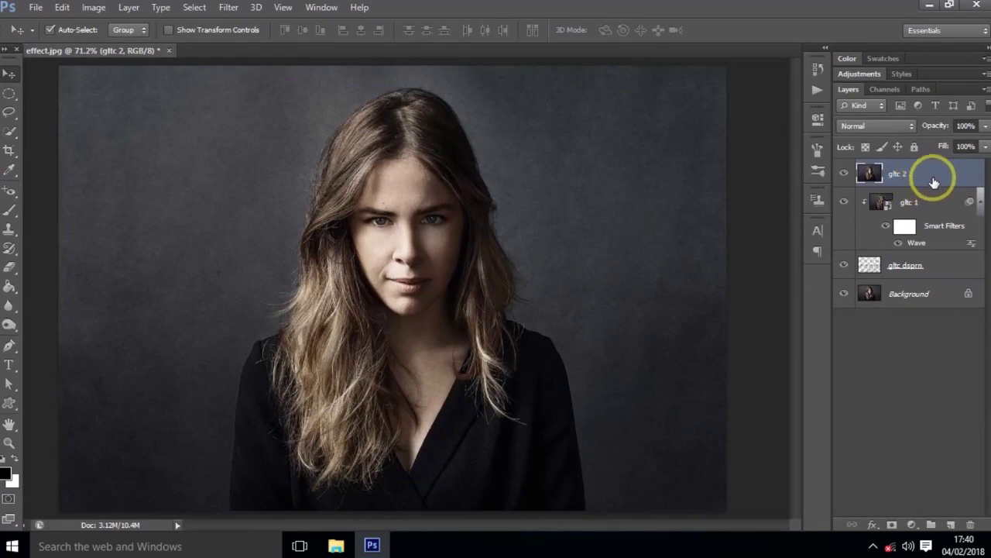
{"action": "right_click", "coordinate": [954, 172]}
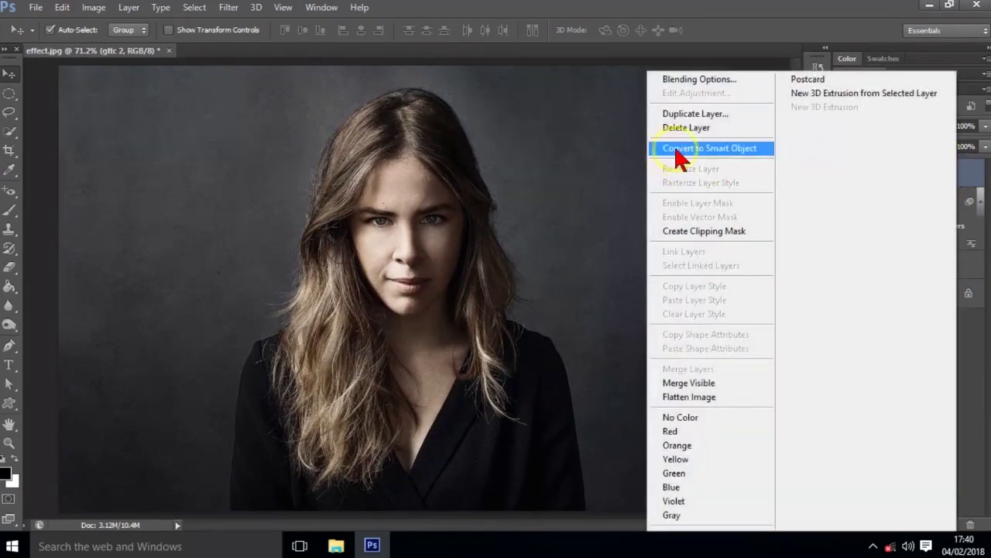
{"action": "left_click", "coordinate": [708, 149]}
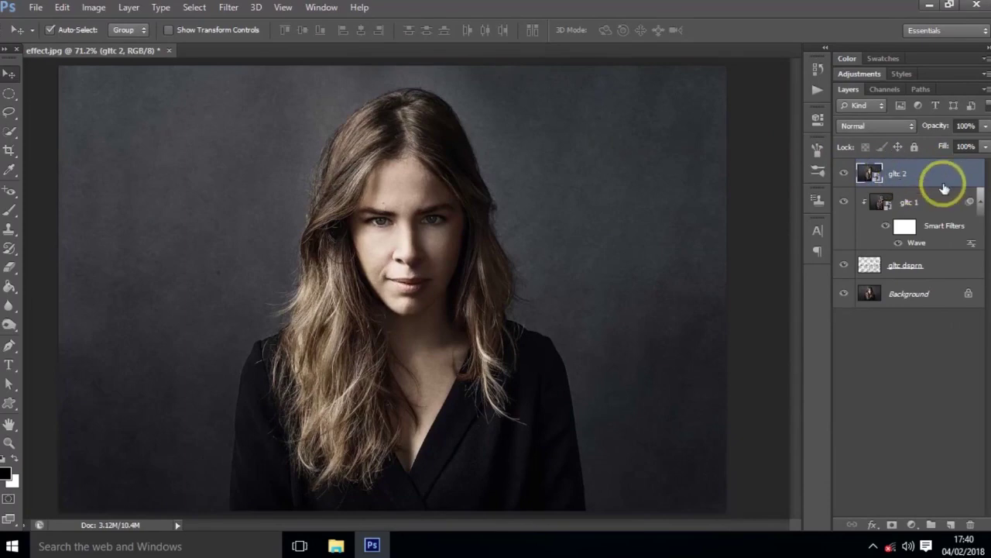
- Uncheck the G and B channels in gltc 2's blending options so only red blends
{"action": "double_click", "coordinate": [966, 174]}
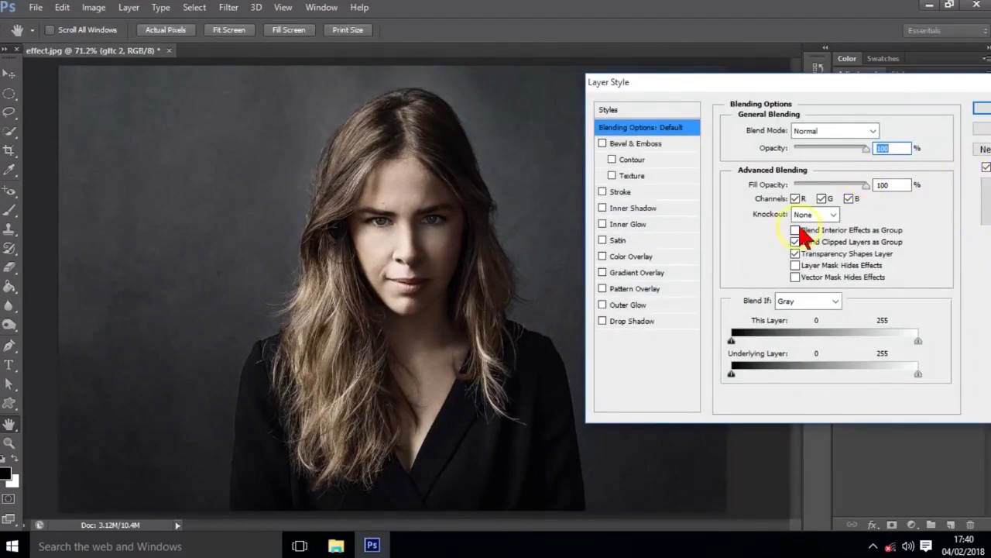
{"action": "left_click", "coordinate": [822, 199]}
{"action": "left_click", "coordinate": [849, 198]}
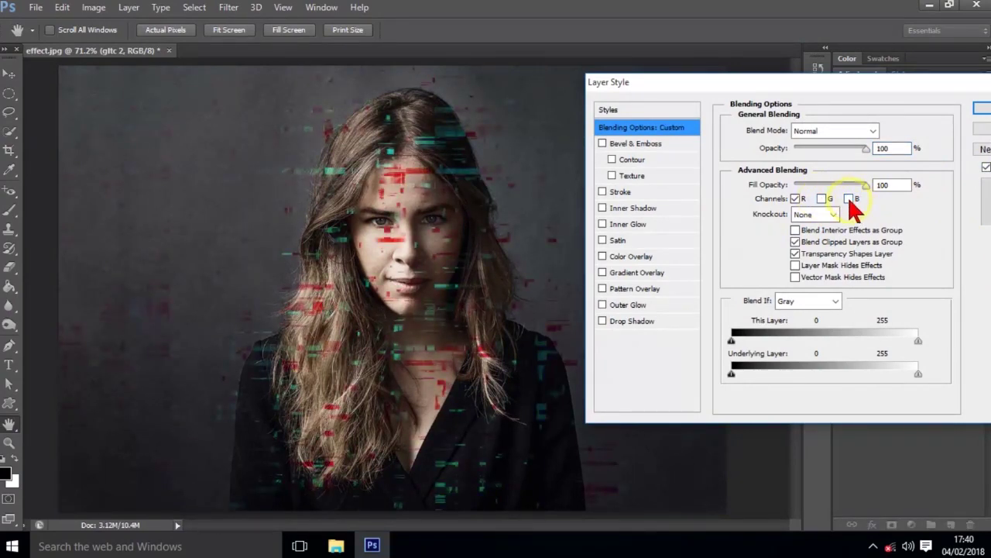
{"action": "left_click", "coordinate": [981, 107]}
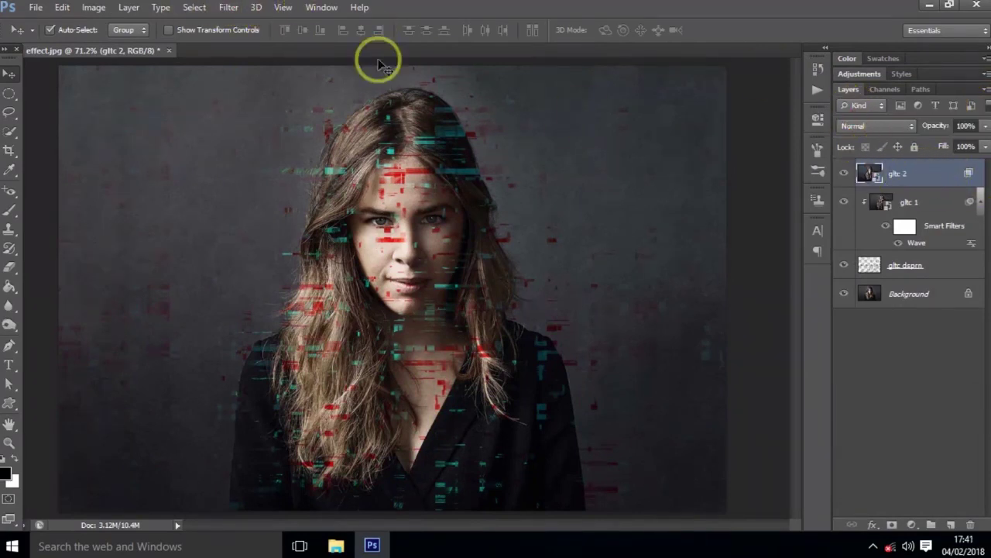
{"action": "left_click", "coordinate": [228, 7]}
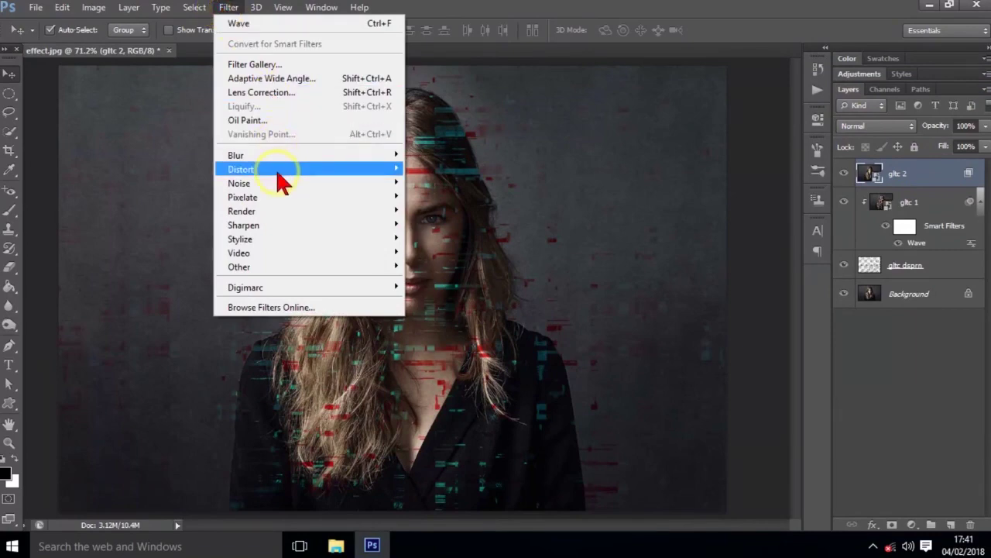
- Start a Wave filter on gltc 2 with 4 generators and wavelength 690–737, randomized
{"action": "mouse_move", "coordinate": [240, 169]}
{"action": "left_click", "coordinate": [454, 267]}
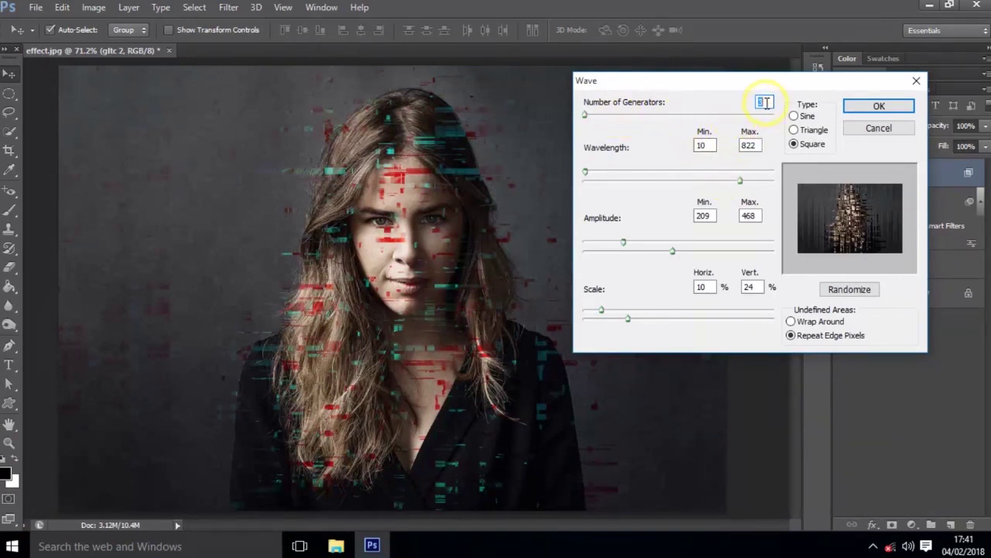
{"action": "type", "text": "4"}
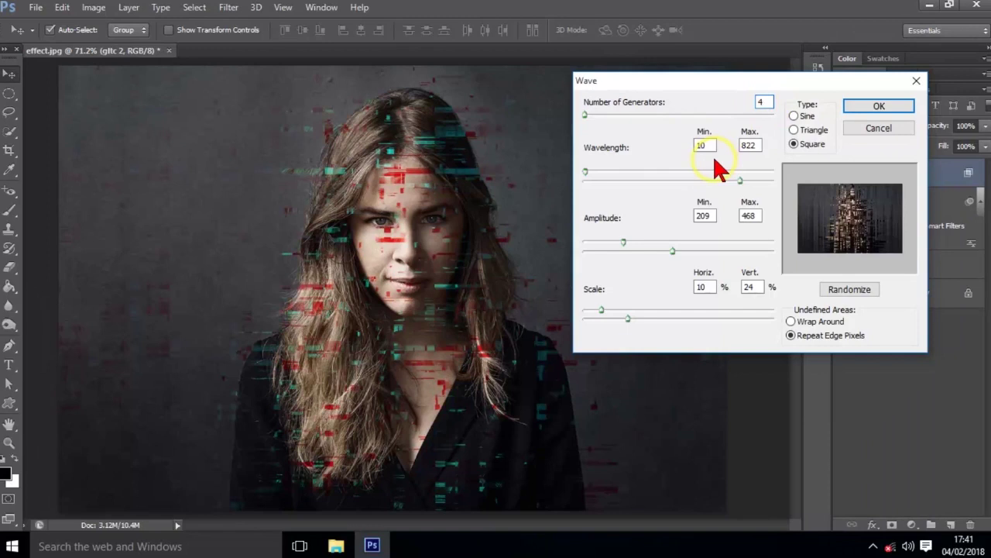
{"action": "key", "text": "Tab"}
{"action": "left_click_drag", "start_coordinate": [587, 172], "coordinate": [585, 172]}
{"action": "left_click", "coordinate": [586, 172]}
{"action": "left_click_drag", "start_coordinate": [587, 172], "coordinate": [718, 181]}
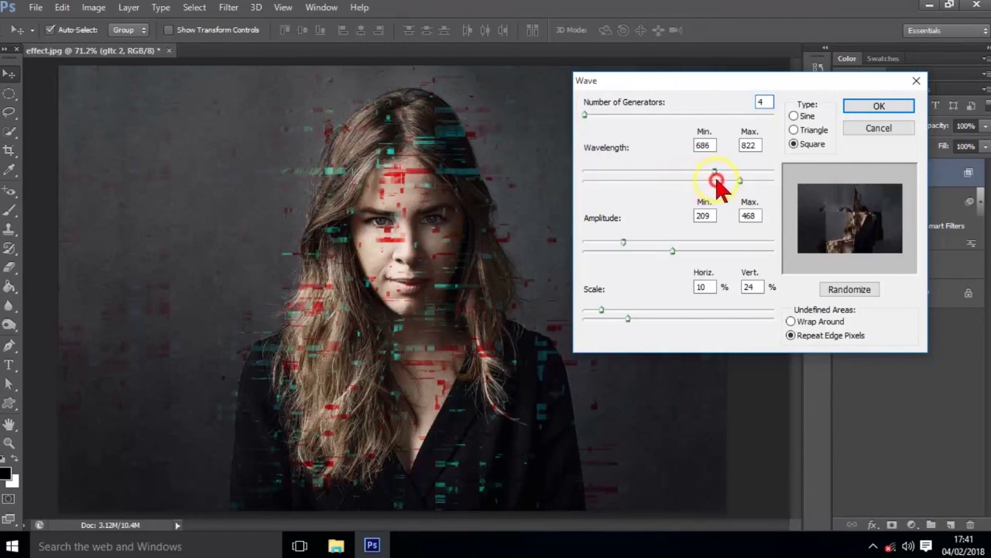
{"action": "left_click_drag", "start_coordinate": [718, 182], "coordinate": [716, 181]}
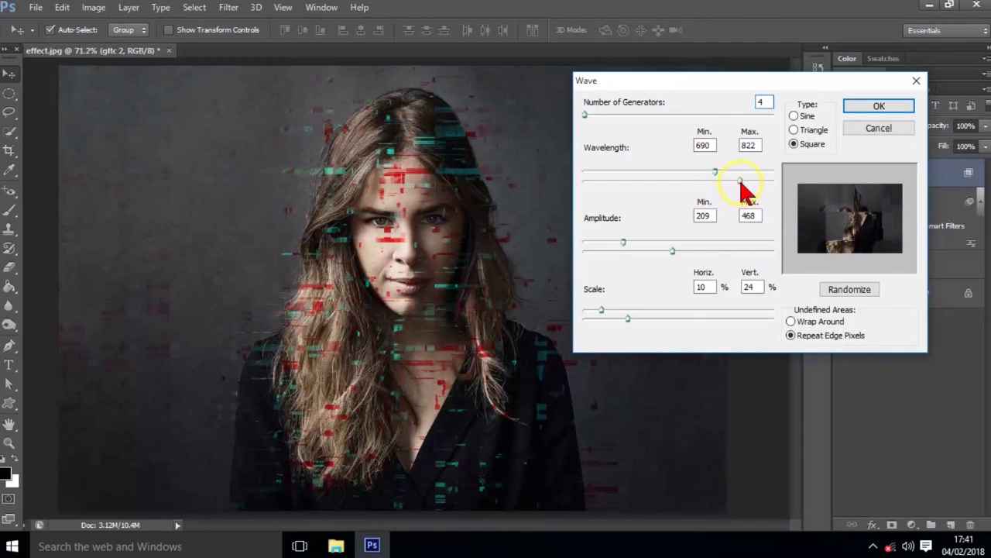
{"action": "left_click_drag", "start_coordinate": [740, 182], "coordinate": [725, 182]}
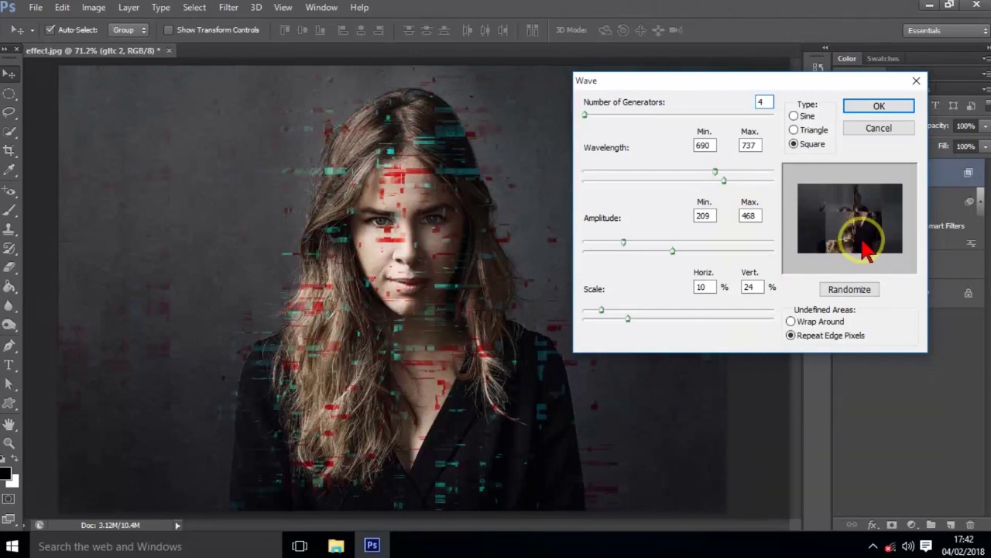
{"action": "left_click", "coordinate": [815, 287]}
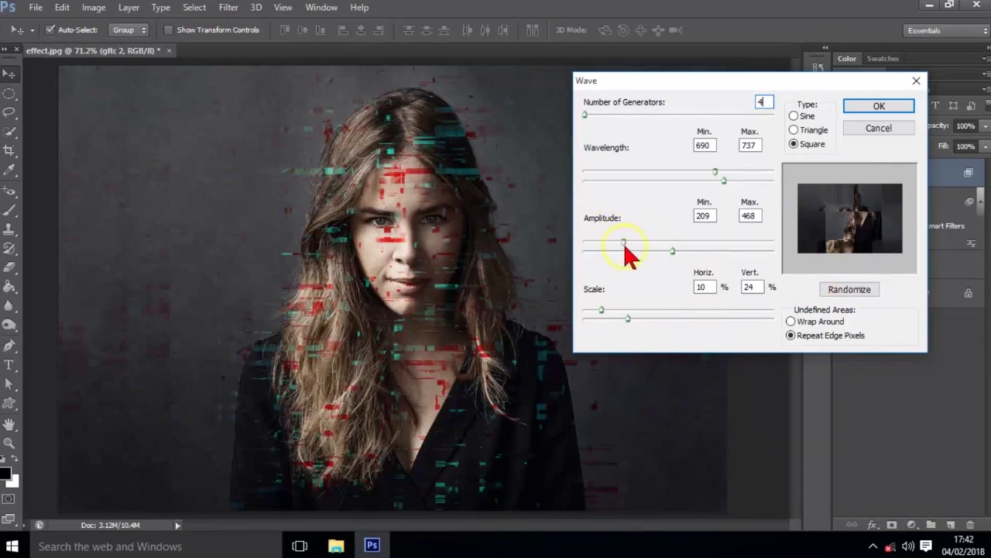
- Set Wave amplitude to 9–94 and scale to 7%/5%, then apply it
{"action": "left_click_drag", "start_coordinate": [624, 241], "coordinate": [587, 244]}
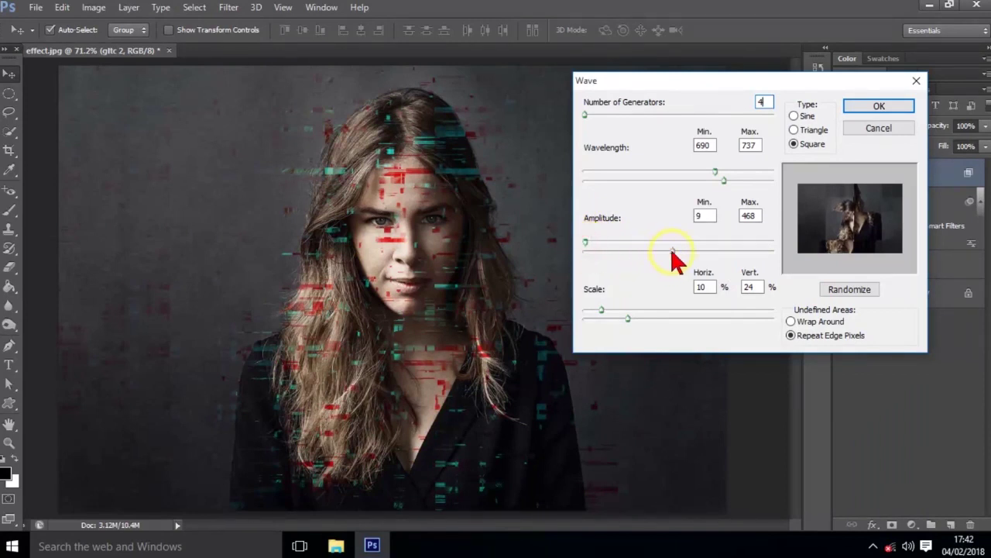
{"action": "mouse_move", "coordinate": [672, 250]}
{"action": "left_mouse_down"}
{"action": "mouse_move", "coordinate": [598, 256]}
{"action": "mouse_move", "coordinate": [605, 260]}
{"action": "left_mouse_up"}
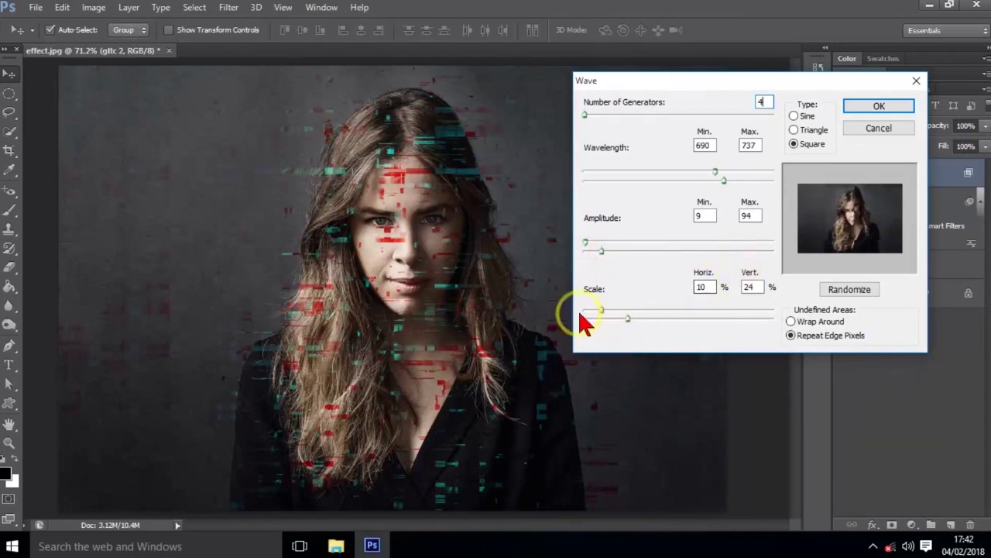
{"action": "left_click", "coordinate": [603, 310]}
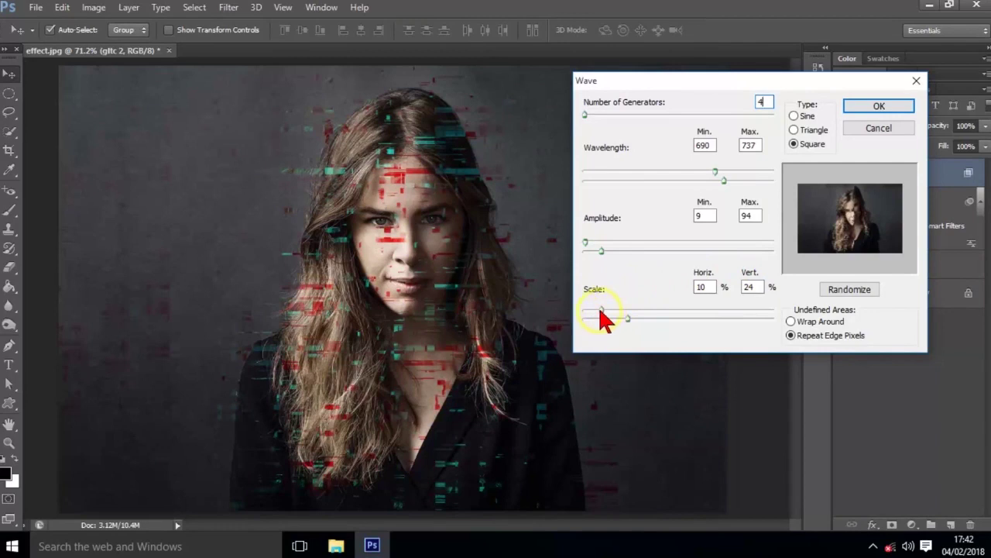
{"action": "left_click_drag", "start_coordinate": [602, 310], "coordinate": [598, 310]}
{"action": "left_click_drag", "start_coordinate": [627, 316], "coordinate": [588, 321]}
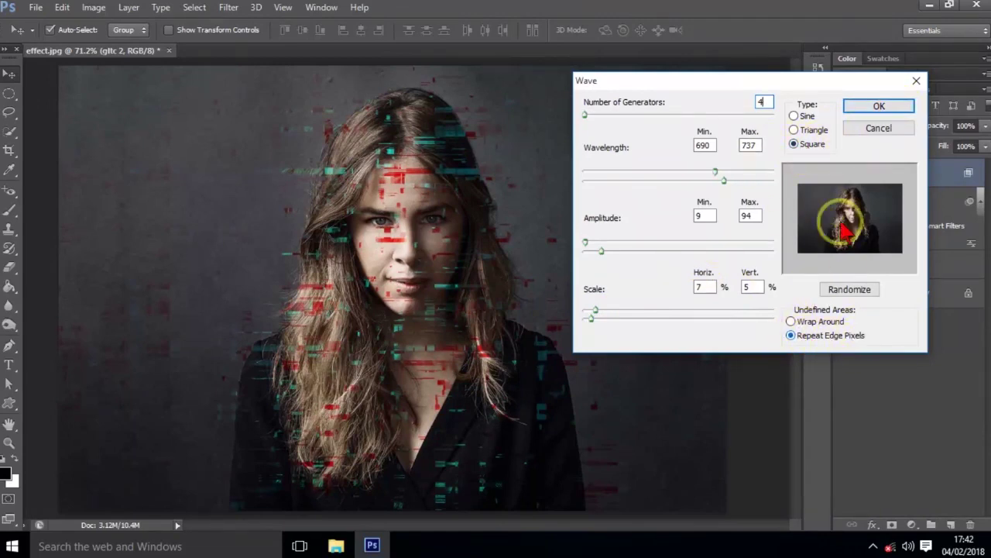
{"action": "left_click", "coordinate": [878, 106]}
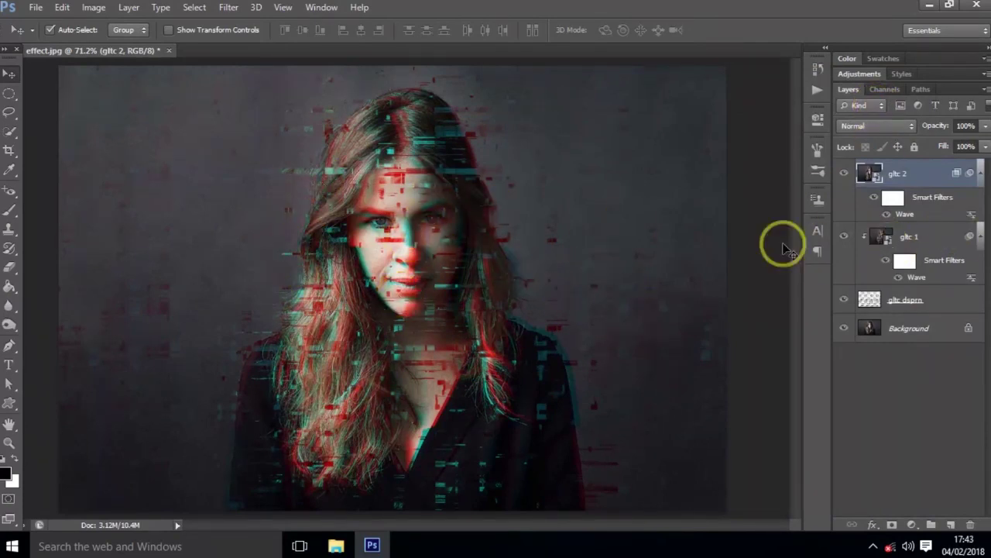
- Reopen gltc 2's Wave smart filter and set its horizontal scale to 17%
{"action": "double_click", "coordinate": [908, 215]}
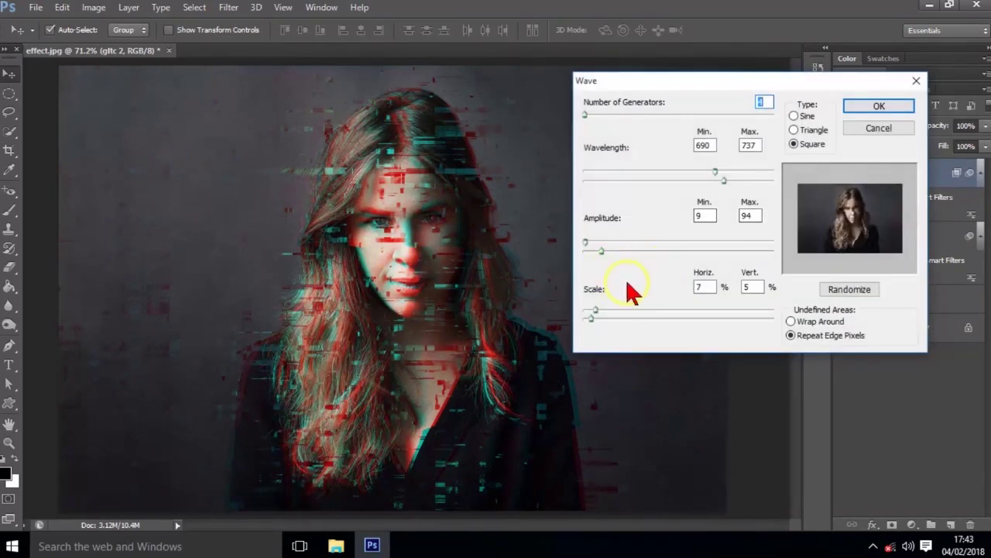
{"action": "left_click_drag", "start_coordinate": [595, 311], "coordinate": [614, 311]}
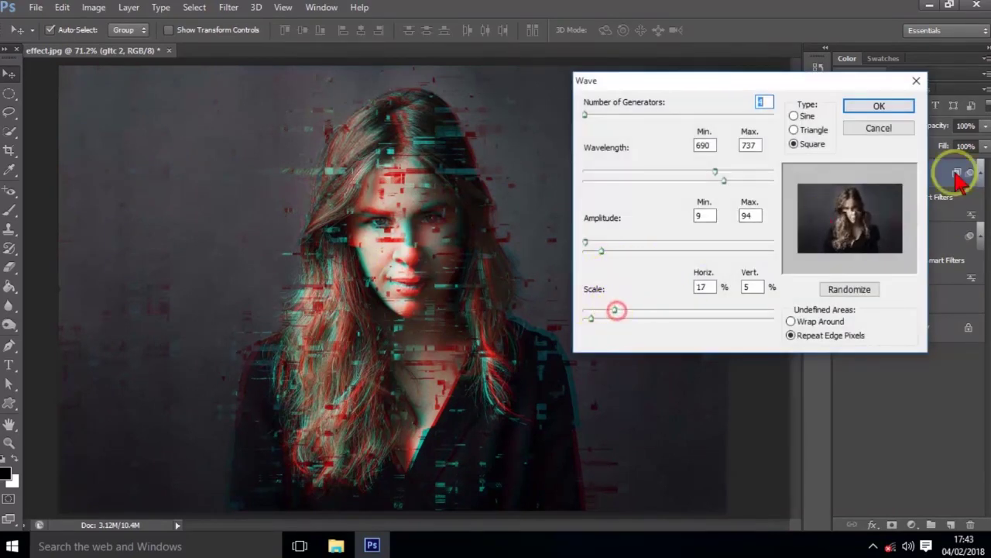
{"action": "left_click", "coordinate": [880, 107]}
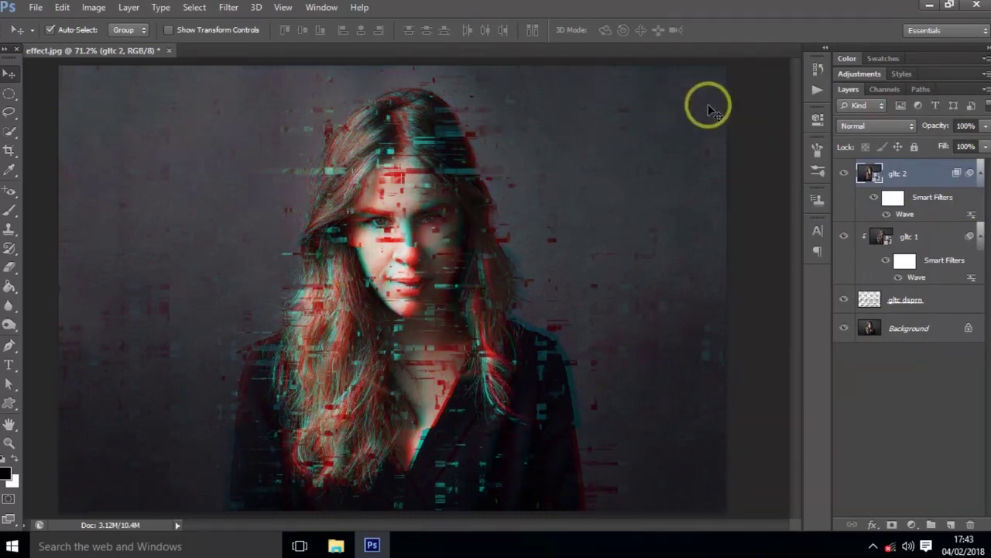
{"action": "left_click", "coordinate": [901, 330]}
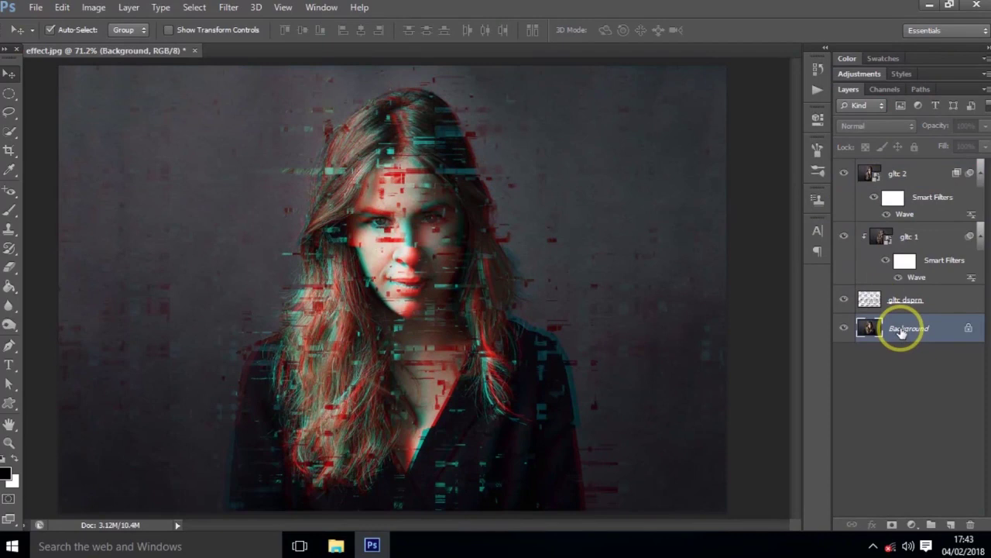
- Duplicate the Background layer as a new layer named gltc 3
{"action": "right_click", "coordinate": [903, 333]}
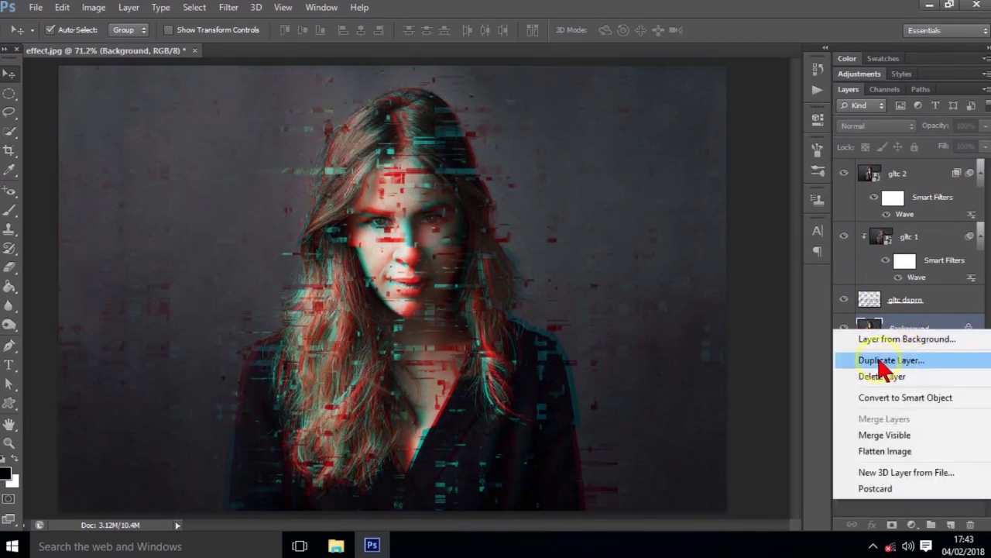
{"action": "left_click", "coordinate": [880, 361]}
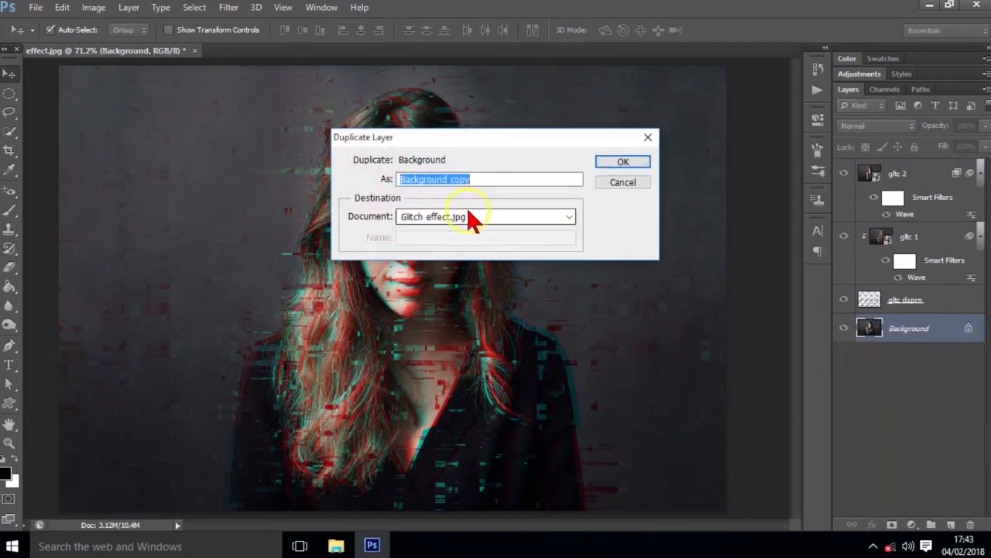
{"action": "type", "text": "gltc 3"}
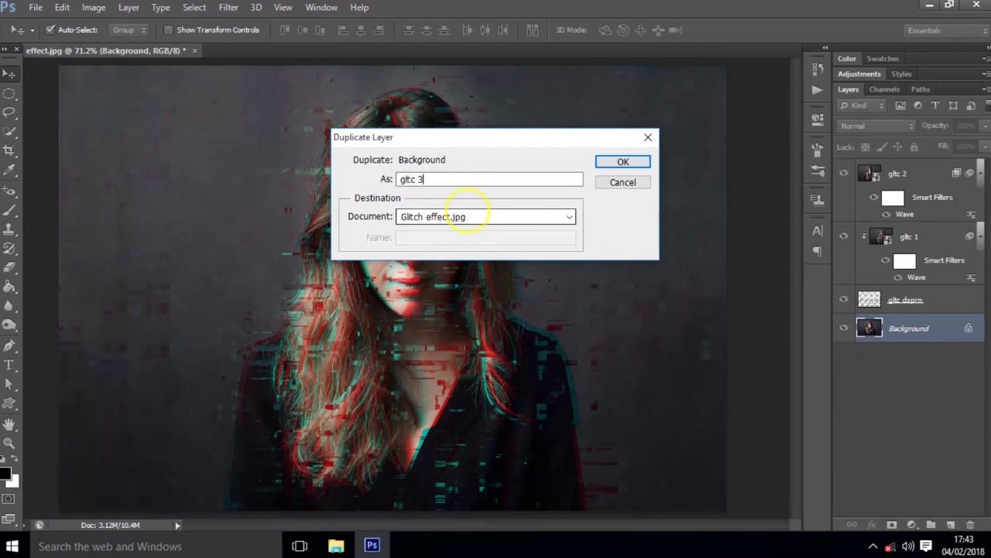
{"action": "left_click", "coordinate": [601, 161]}
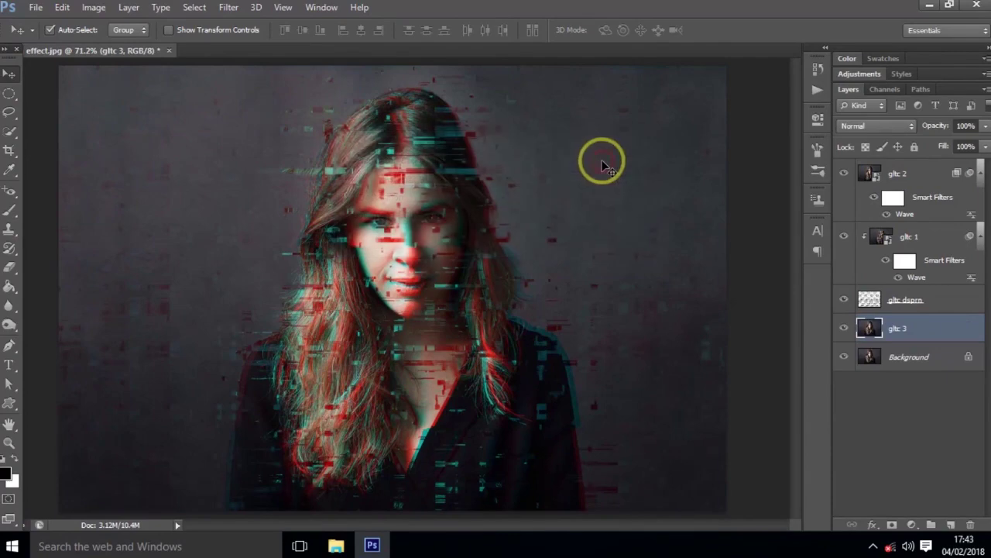
- Move gltc 3 to the top of the layer stack and convert it to a smart object
{"action": "left_click_drag", "start_coordinate": [962, 325], "coordinate": [940, 163]}
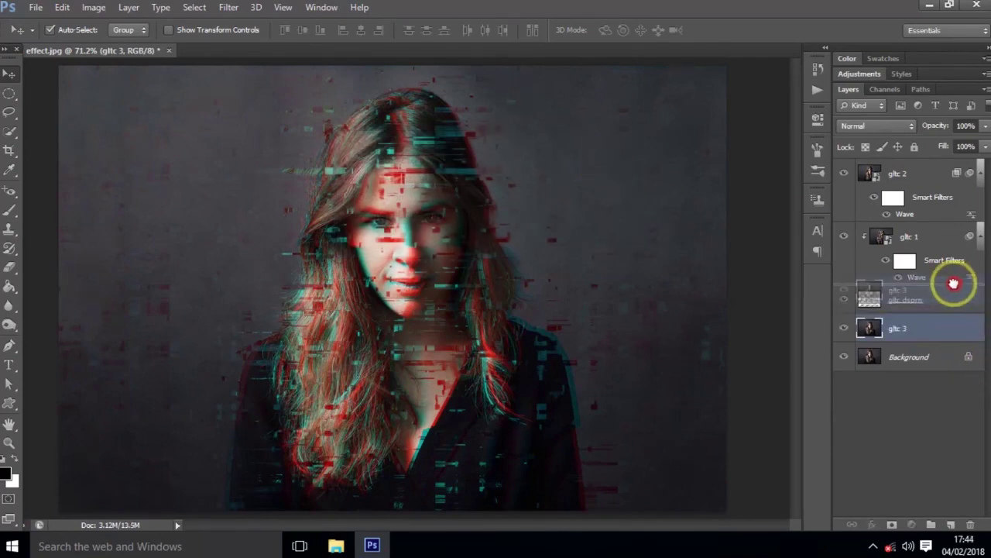
{"action": "right_click", "coordinate": [941, 166]}
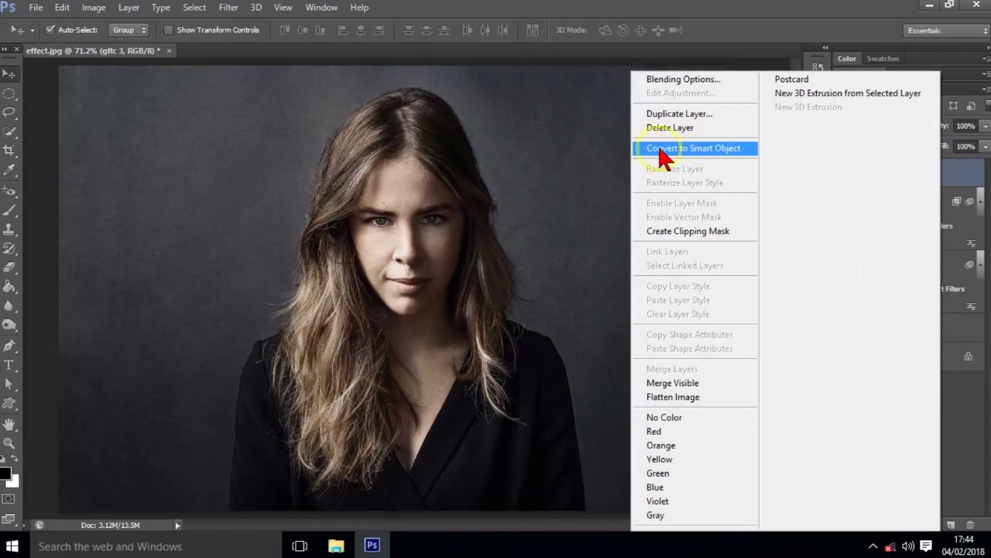
{"action": "left_click", "coordinate": [699, 149]}
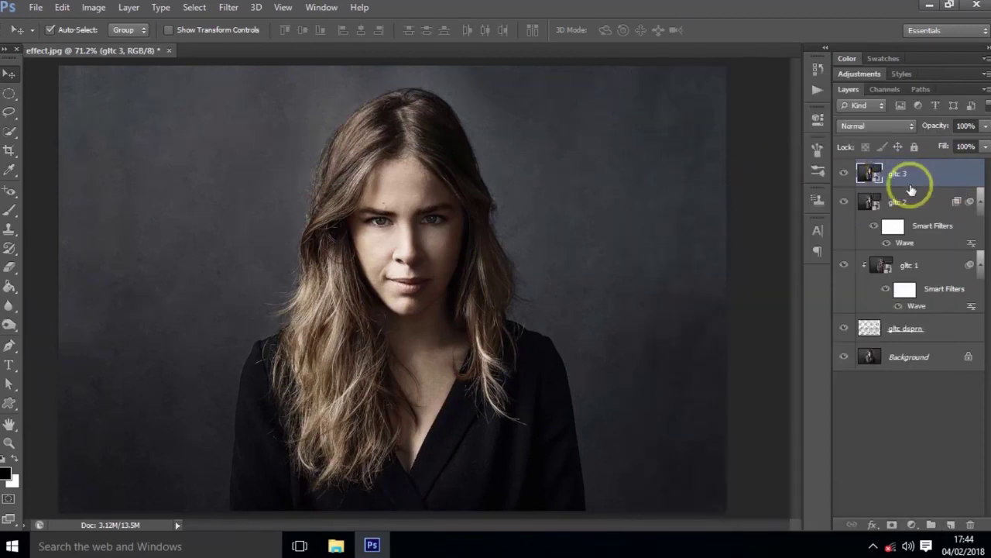
{"action": "double_click", "coordinate": [958, 175]}
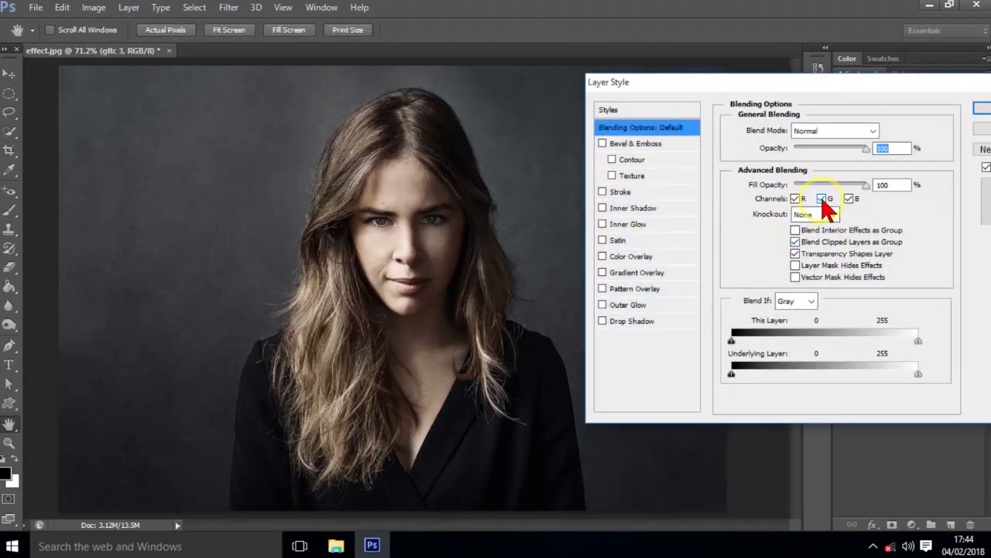
- Uncheck the R and G channels in gltc 3's blending options and set Fill Opacity to 36%
{"action": "left_click", "coordinate": [795, 199]}
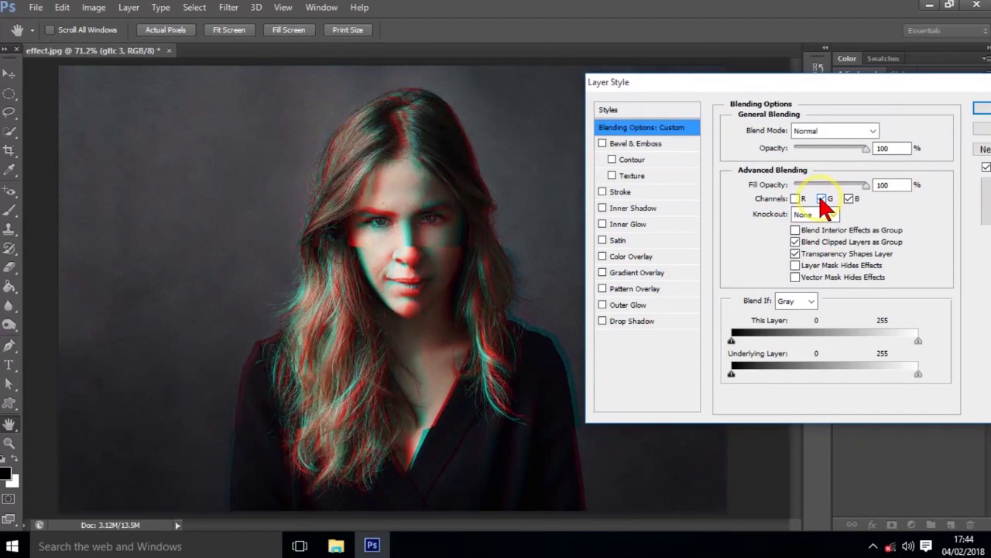
{"action": "left_click", "coordinate": [822, 199]}
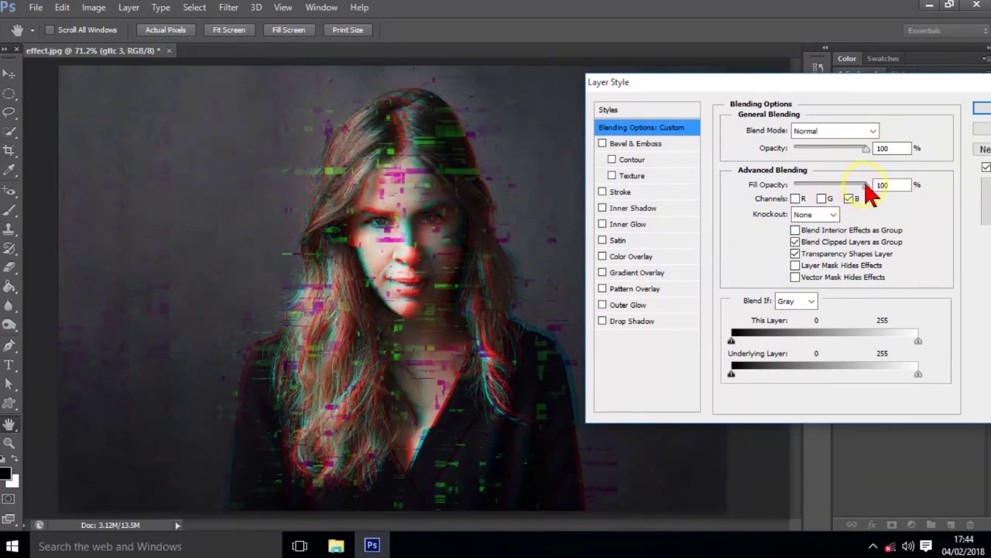
{"action": "left_click_drag", "start_coordinate": [866, 184], "coordinate": [820, 186]}
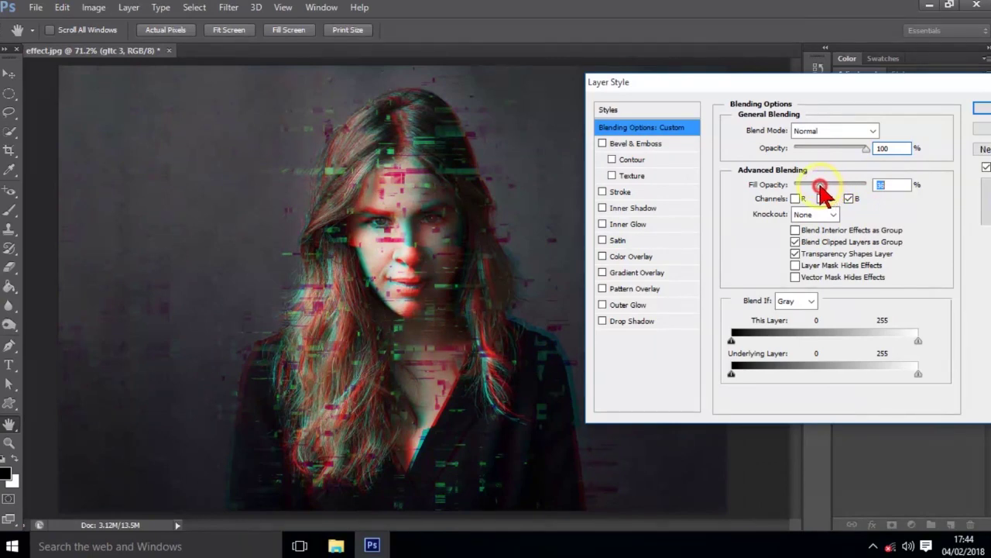
{"action": "left_click", "coordinate": [982, 109]}
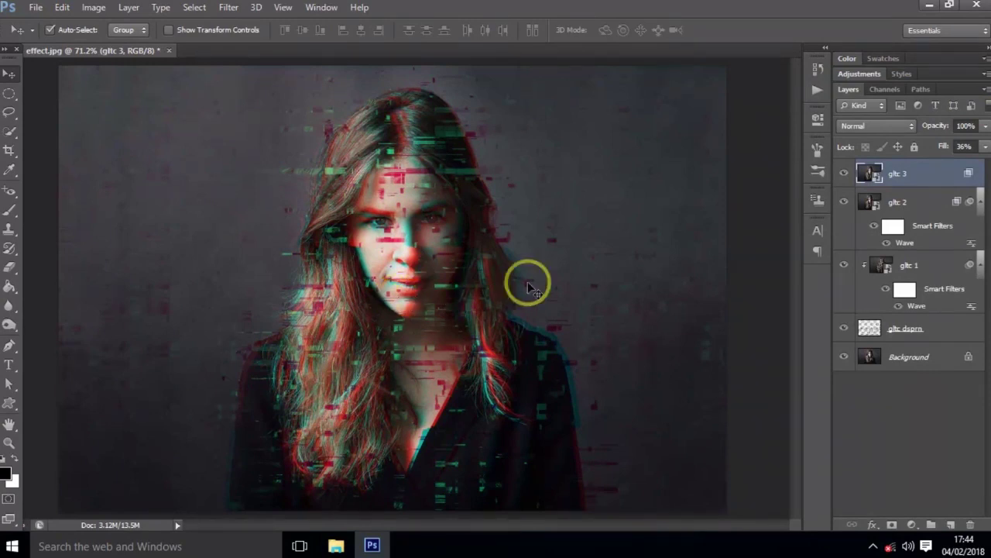
{"action": "left_click", "coordinate": [219, 14]}
{"action": "mouse_move", "coordinate": [240, 169]}
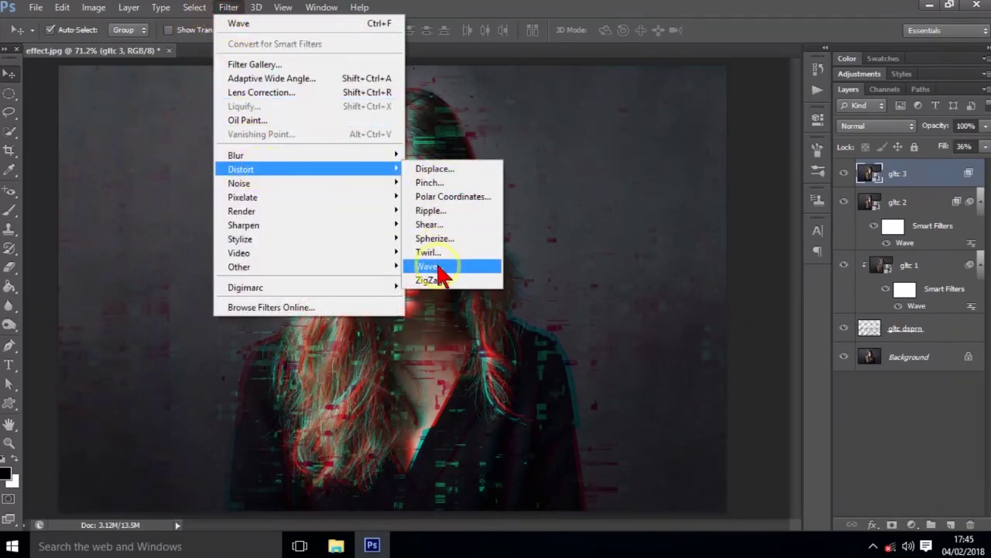
- Apply a Wave filter to gltc 3 and set its wavelength range to 39–783
{"action": "left_click", "coordinate": [436, 267]}
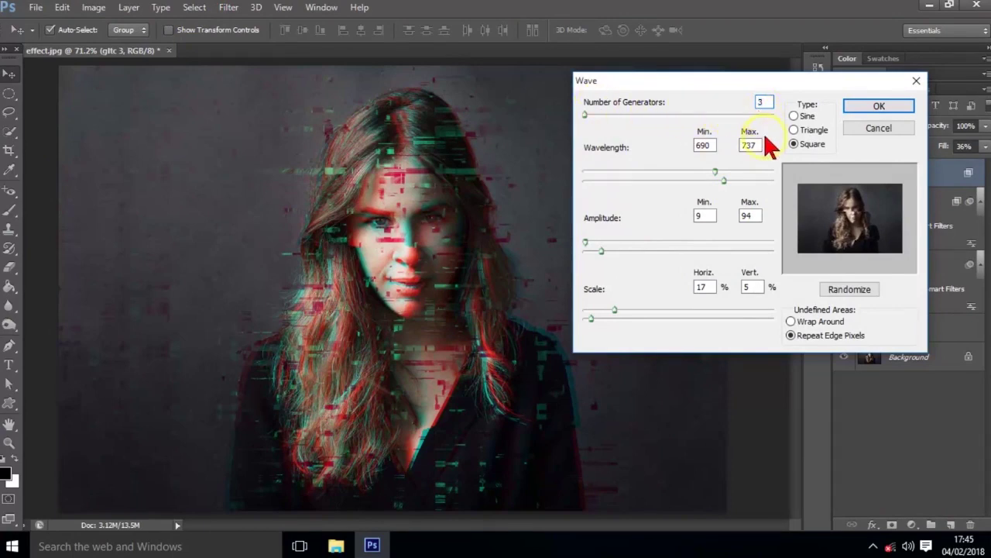
{"action": "key", "text": "Return"}
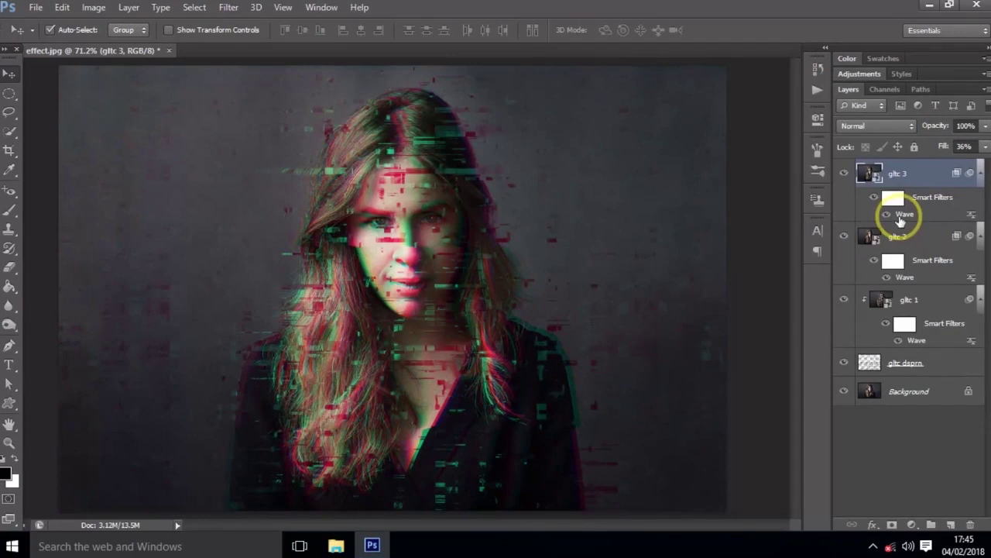
{"action": "double_click", "coordinate": [903, 215]}
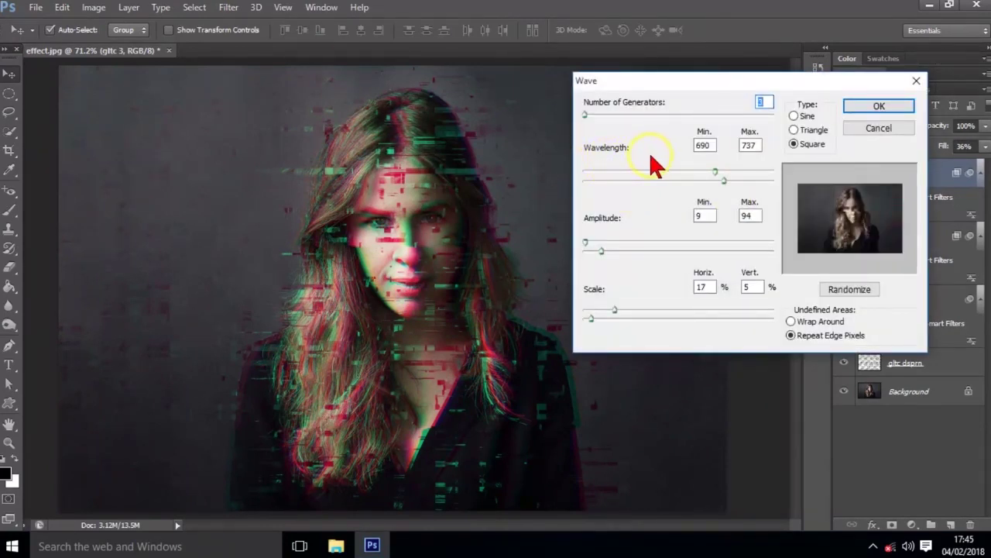
{"action": "left_click_drag", "start_coordinate": [715, 171], "coordinate": [590, 178]}
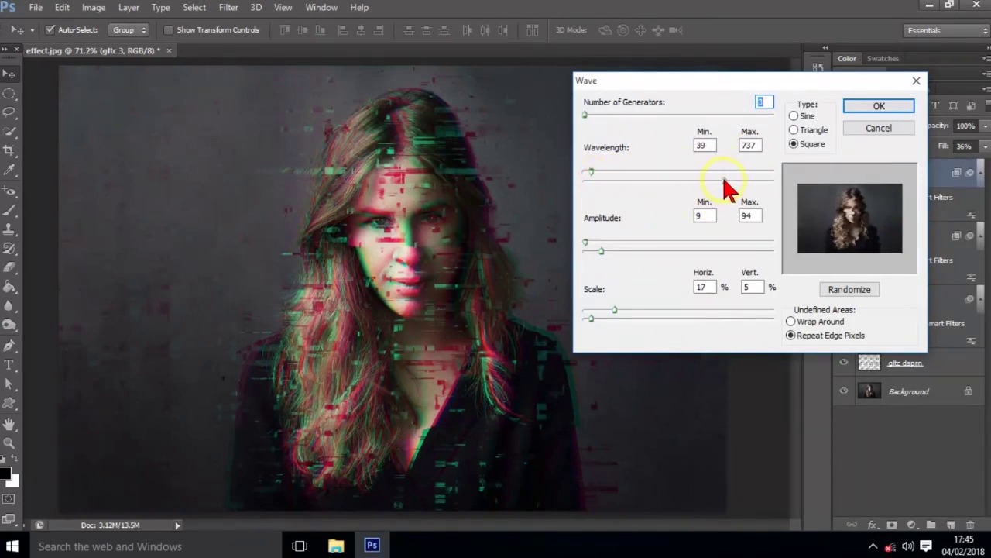
{"action": "left_click_drag", "start_coordinate": [725, 180], "coordinate": [729, 182]}
{"action": "left_click_drag", "start_coordinate": [732, 182], "coordinate": [734, 181]}
- Set the Wave amplitude to 1–164 and scale to 12% by 6%, then confirm
{"action": "left_click_drag", "start_coordinate": [586, 243], "coordinate": [583, 242]}
{"action": "left_click_drag", "start_coordinate": [603, 252], "coordinate": [616, 254]}
{"action": "left_click_drag", "start_coordinate": [612, 309], "coordinate": [600, 310]}
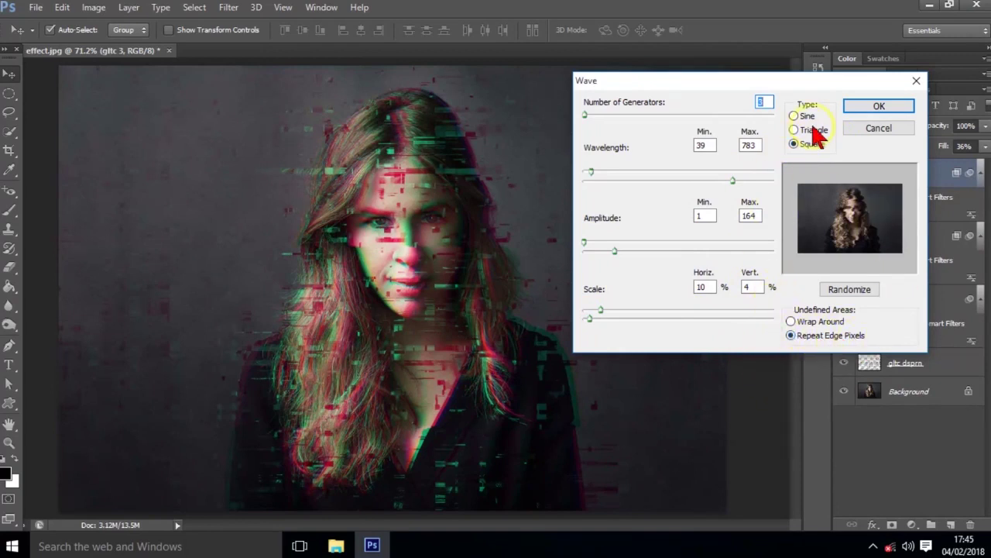
{"action": "left_click", "coordinate": [876, 107]}
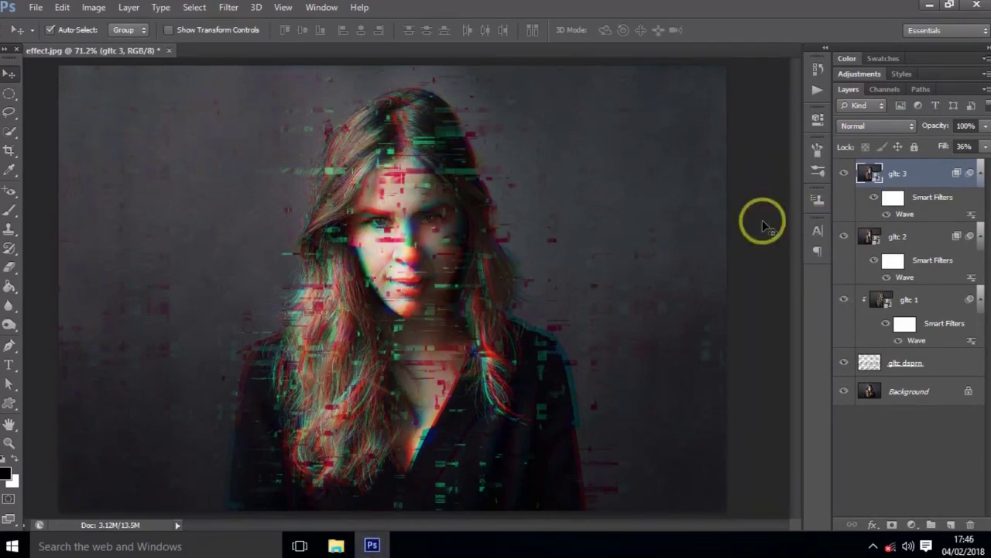
{"action": "double_click", "coordinate": [904, 213]}
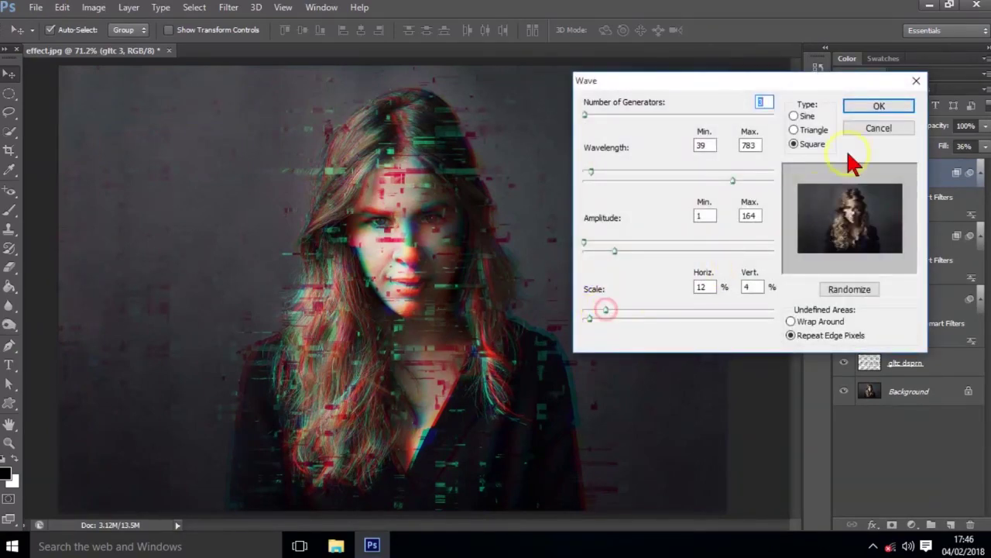
{"action": "left_click", "coordinate": [860, 108]}
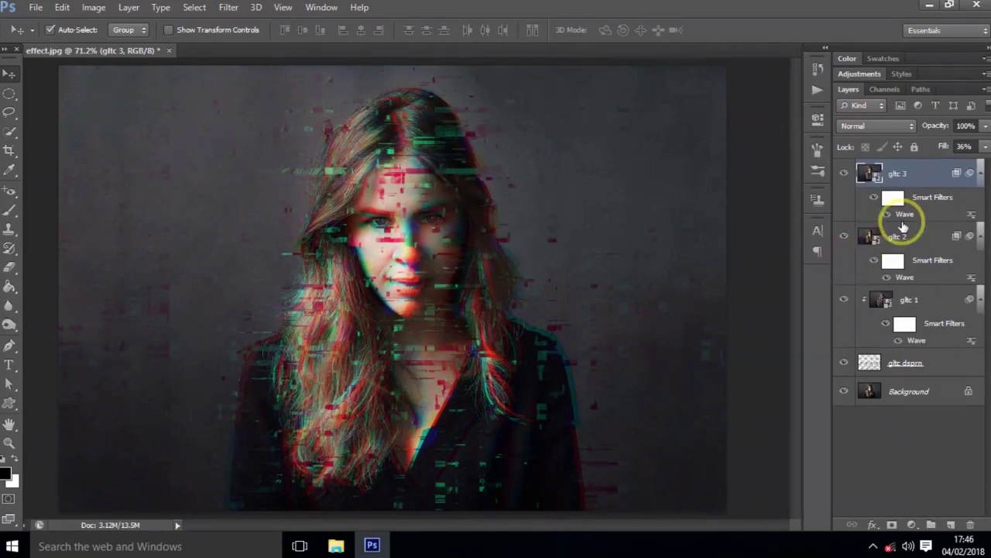
{"action": "double_click", "coordinate": [905, 214]}
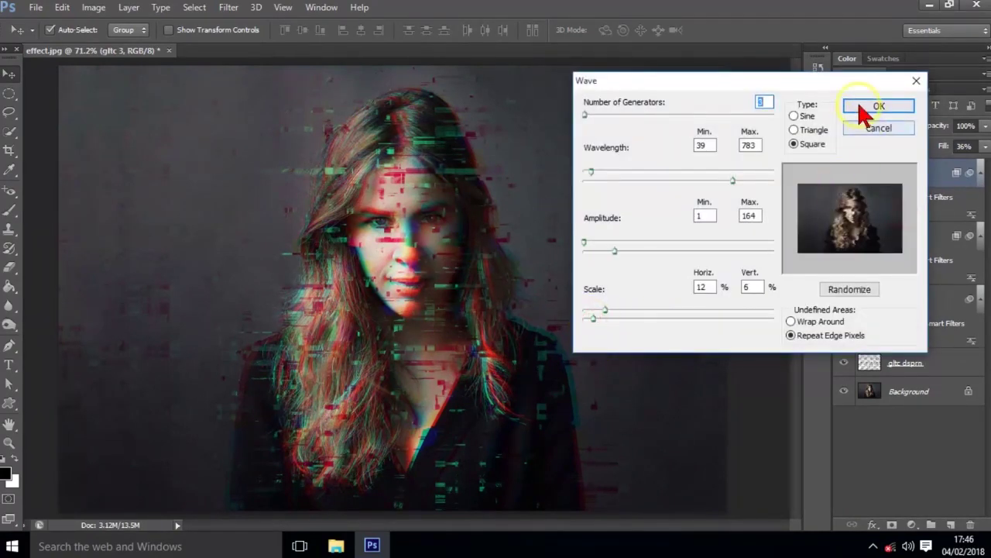
{"action": "left_click", "coordinate": [875, 106]}
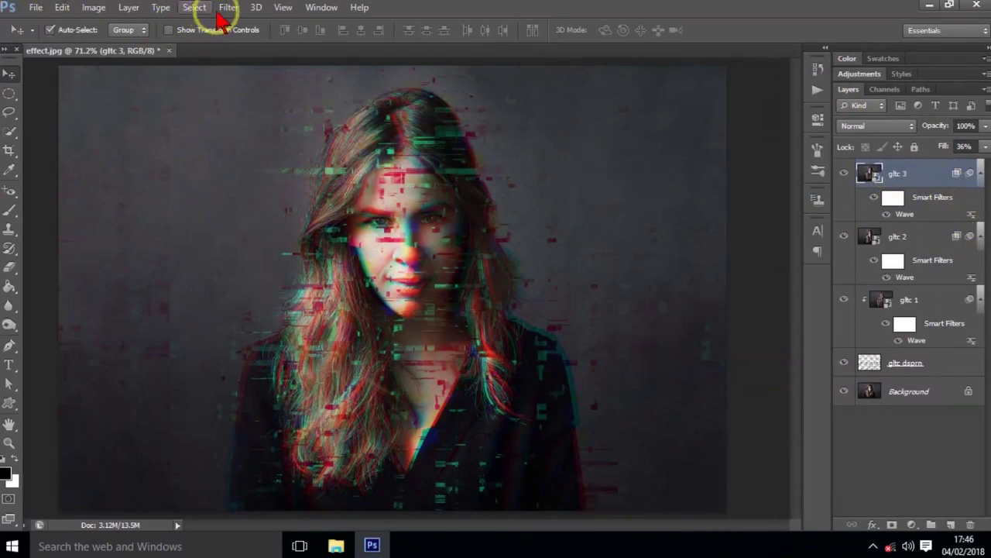
- Add a Motion Blur smart filter to gltc 3 at angle 0 and distance 90 pixels
{"action": "left_click", "coordinate": [229, 7]}
{"action": "mouse_move", "coordinate": [306, 155]}
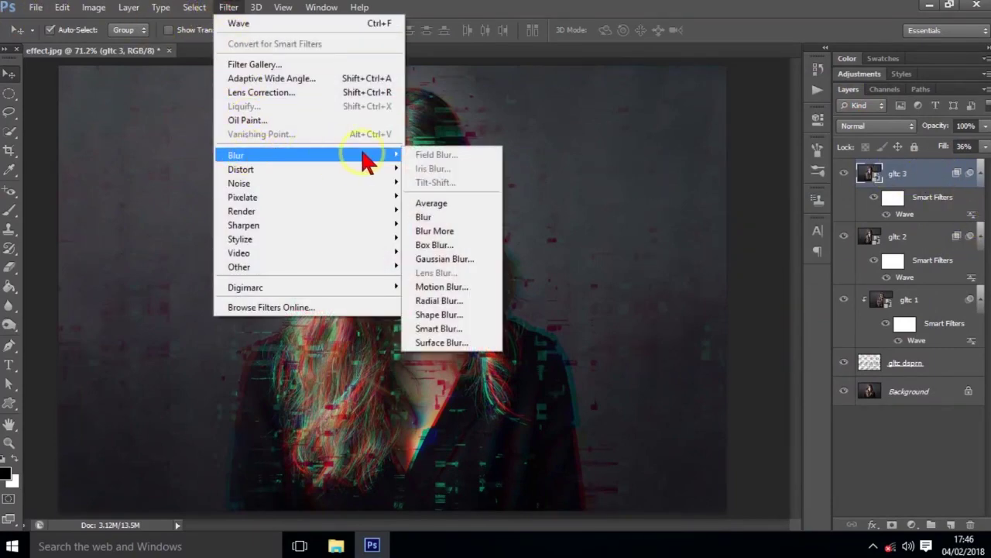
{"action": "left_click", "coordinate": [431, 288]}
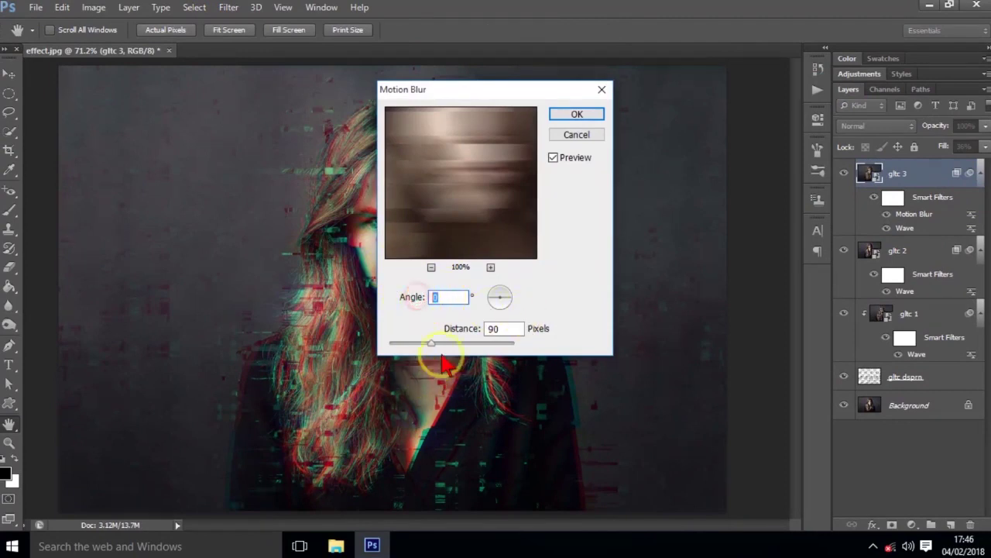
{"action": "left_click", "coordinate": [432, 266]}
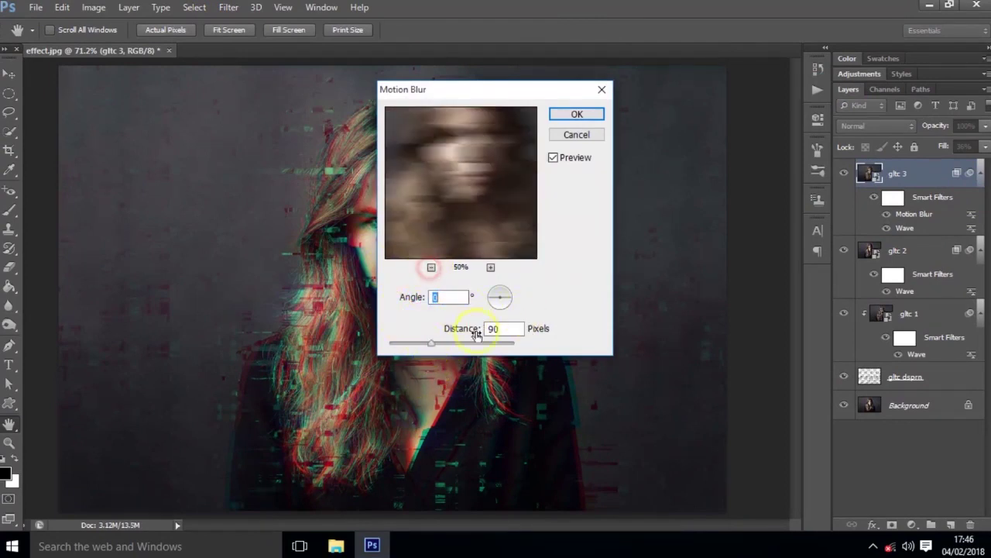
{"action": "left_click_drag", "start_coordinate": [421, 258], "coordinate": [417, 206]}
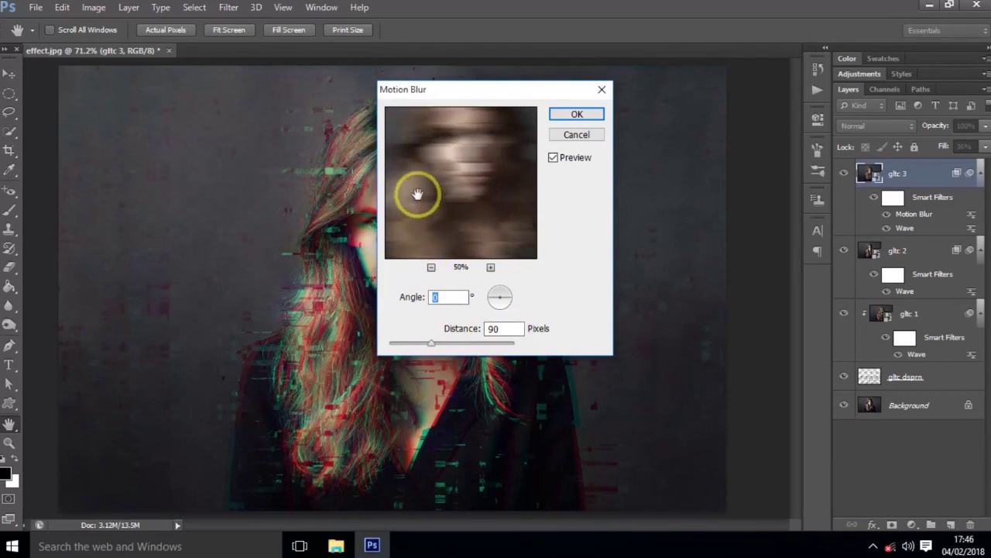
{"action": "left_click", "coordinate": [577, 114]}
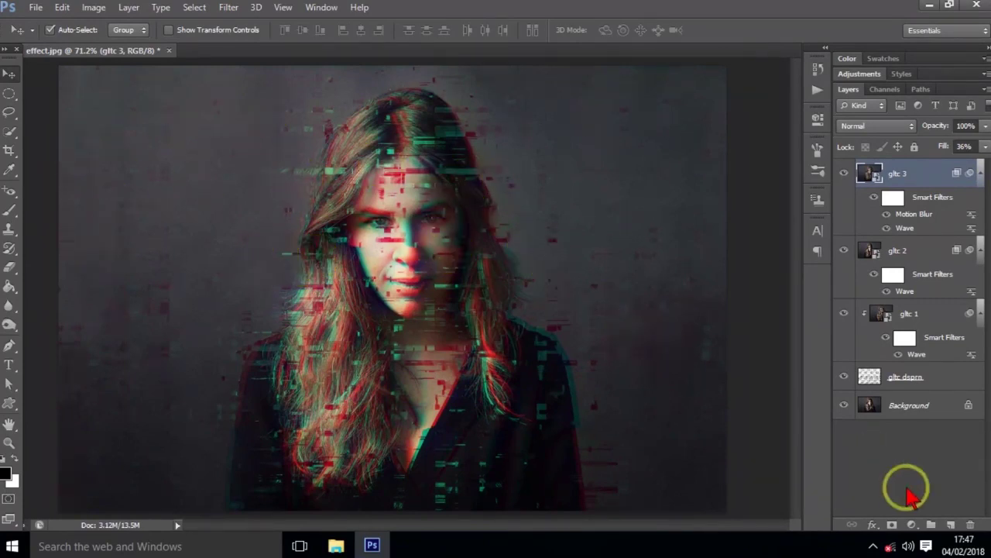
{"action": "left_click", "coordinate": [951, 524]}
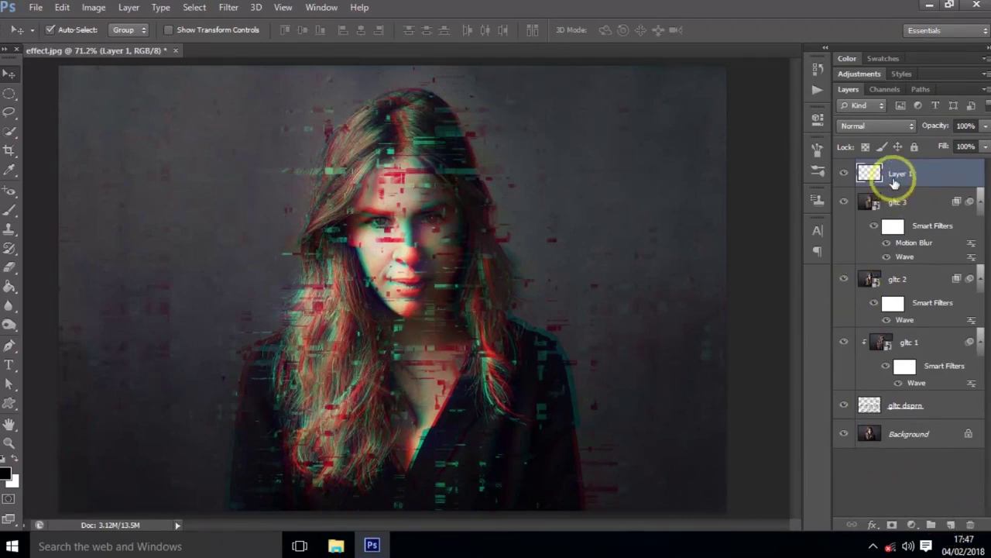
- Rename the new layer 'hori line' and fill it with the horizontal stripe pattern
{"action": "double_click", "coordinate": [898, 174]}
{"action": "type", "text": "hori line"}
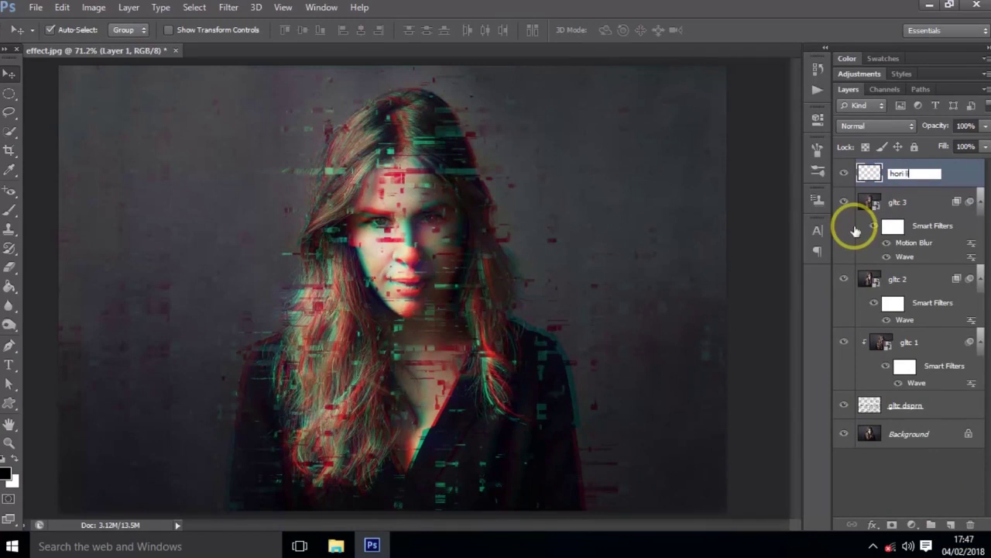
{"action": "left_click", "coordinate": [827, 222]}
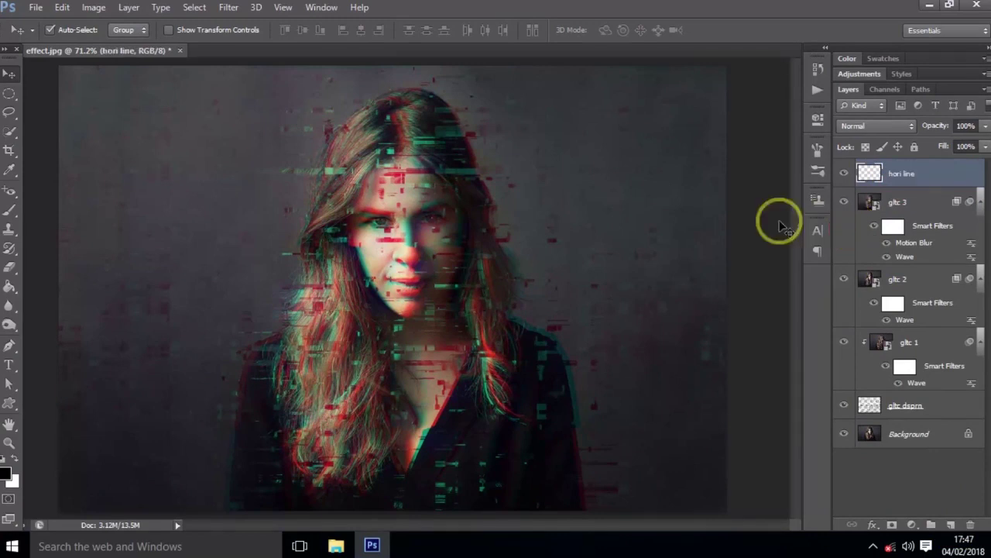
{"action": "left_click", "coordinate": [62, 8]}
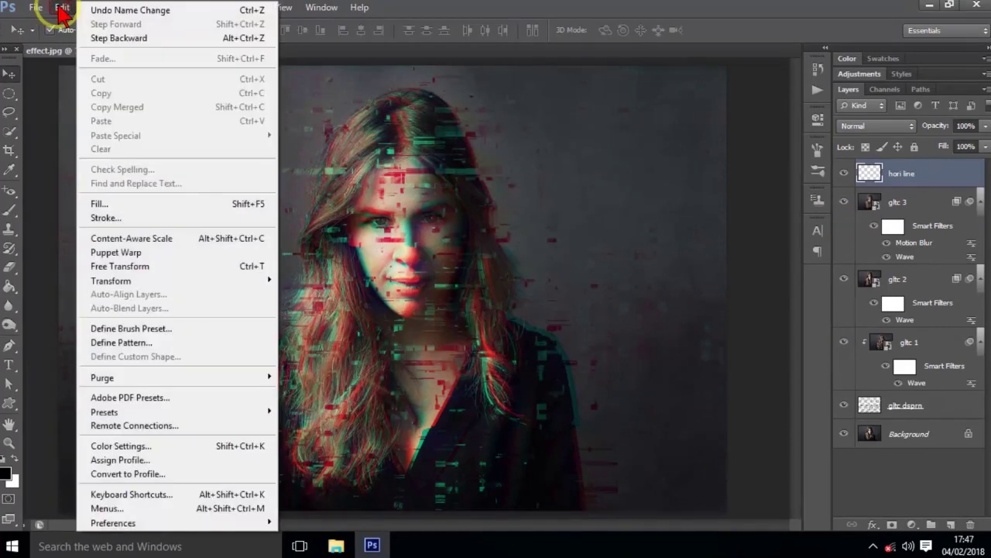
{"action": "left_click", "coordinate": [75, 205]}
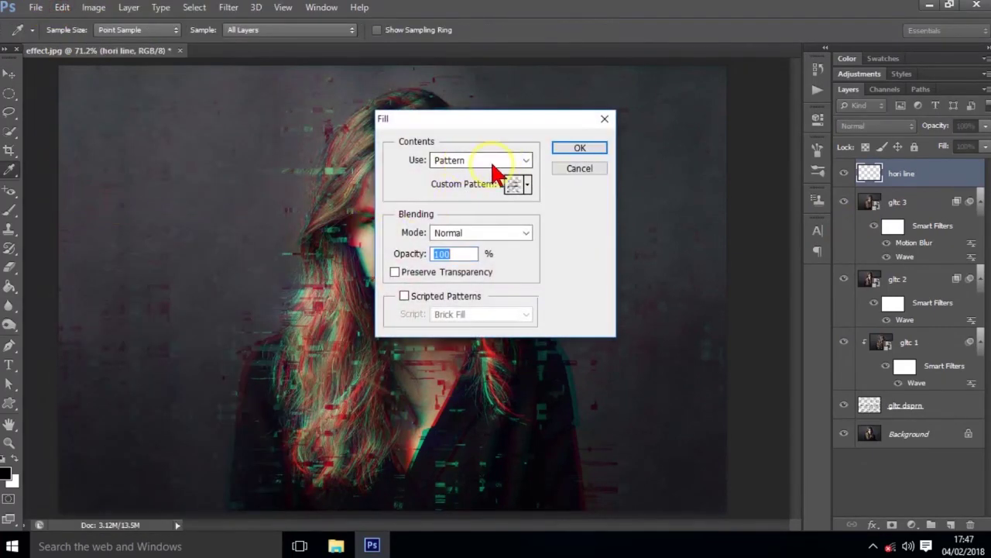
{"action": "left_click", "coordinate": [528, 186]}
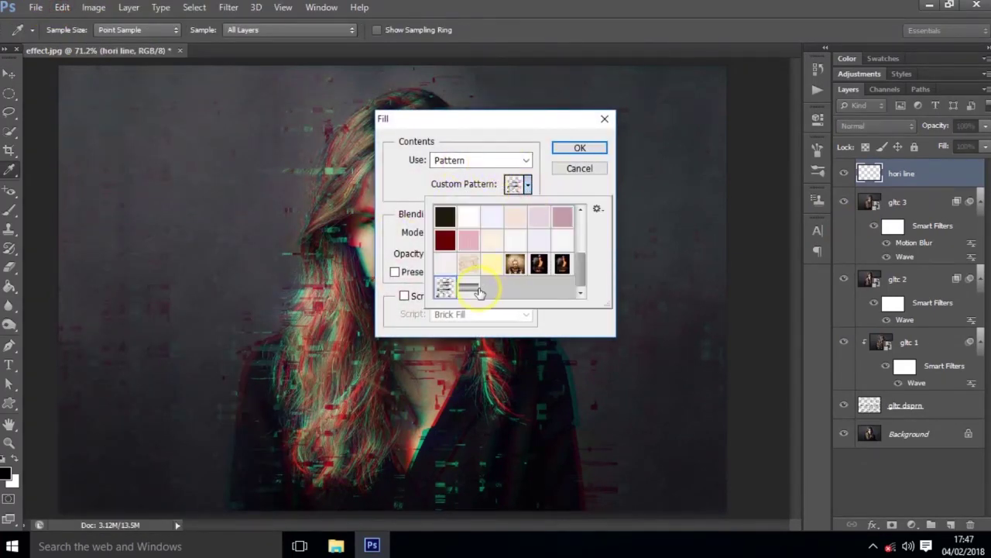
{"action": "left_click", "coordinate": [577, 149]}
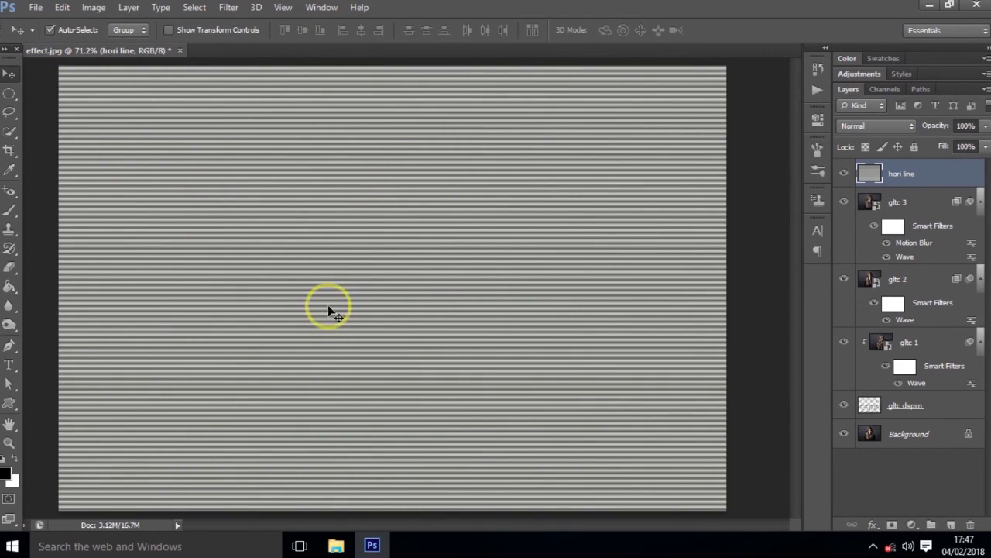
- Set the hori line layer to Overlay blend mode at 50% opacity
{"action": "left_click", "coordinate": [860, 127]}
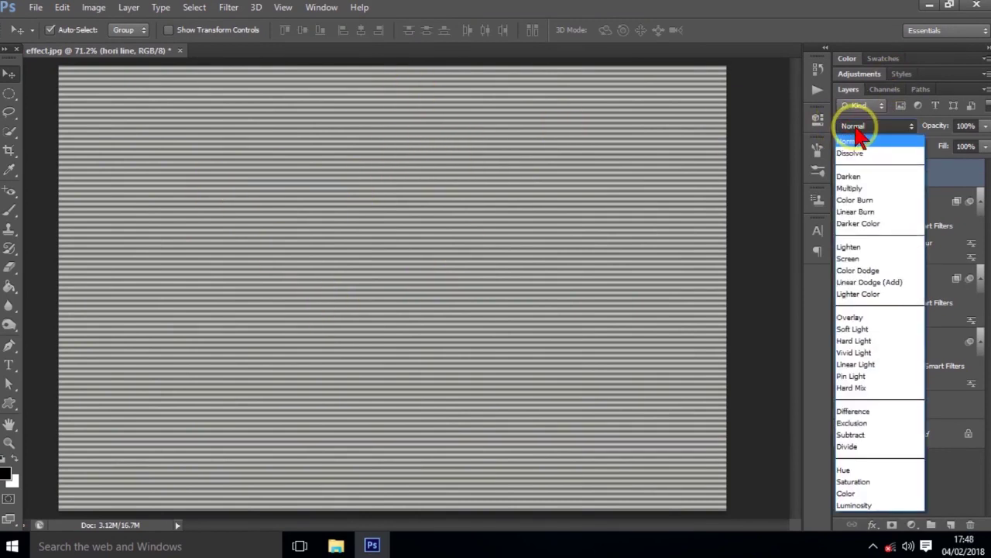
{"action": "left_click", "coordinate": [850, 317]}
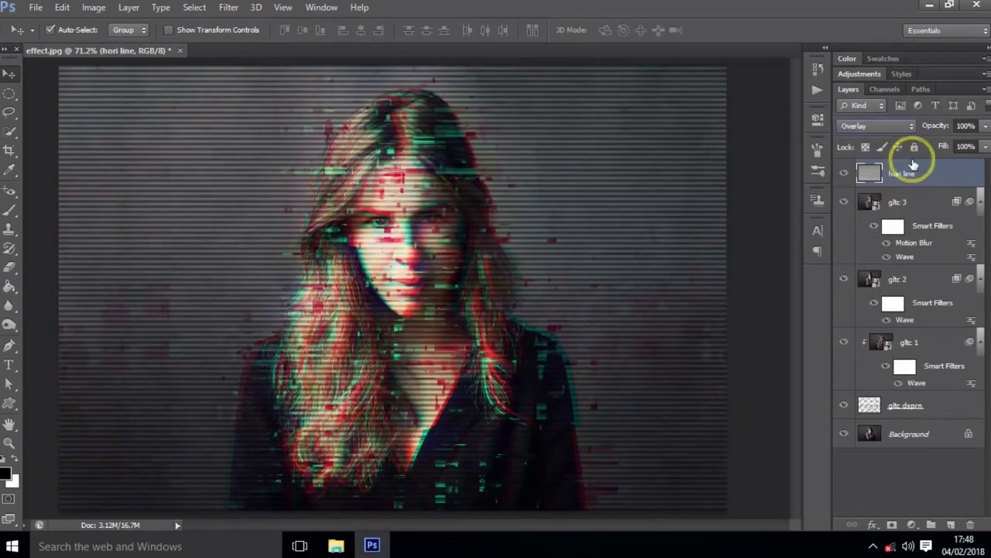
{"action": "left_click_drag", "start_coordinate": [938, 129], "coordinate": [912, 130]}
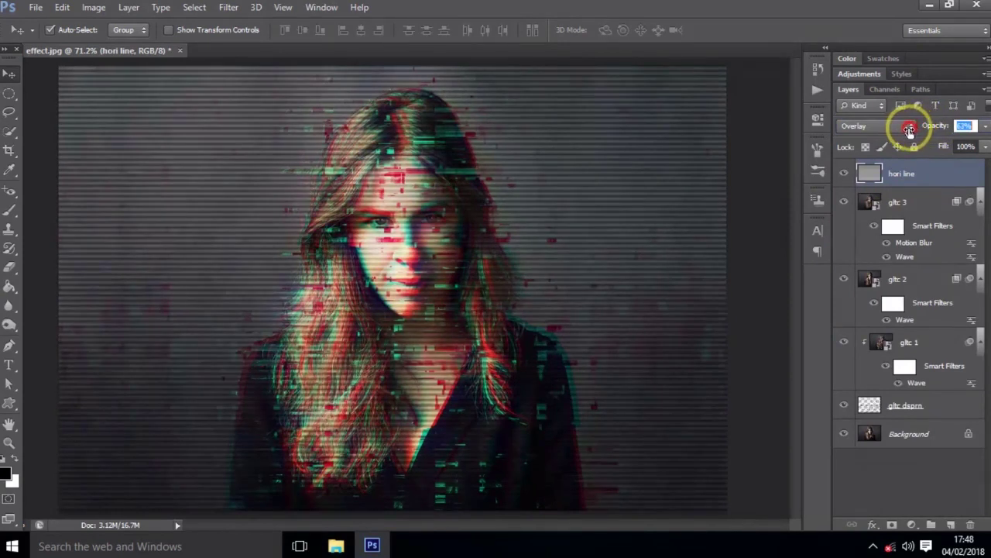
{"action": "left_click_drag", "start_coordinate": [911, 130], "coordinate": [902, 130]}
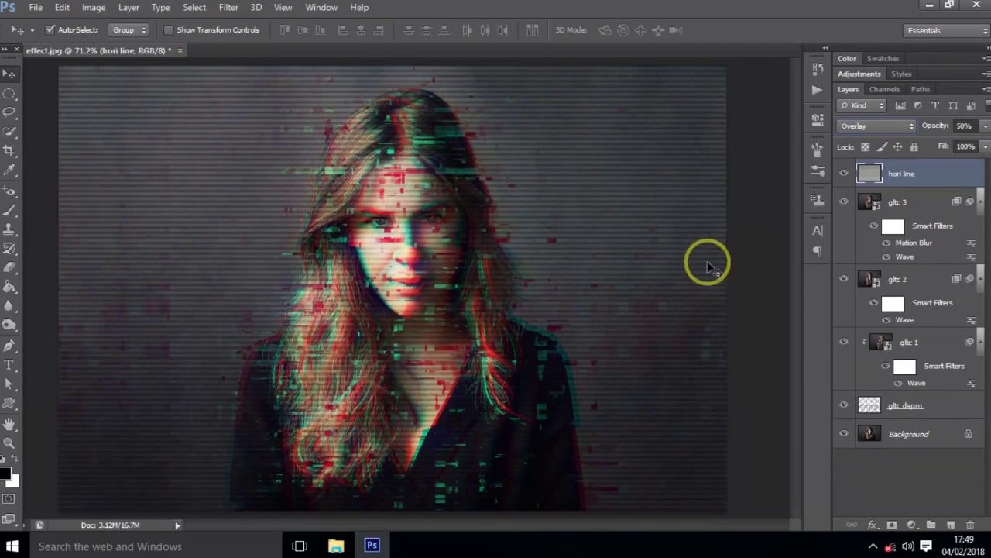
{"action": "left_click", "coordinate": [913, 526]}
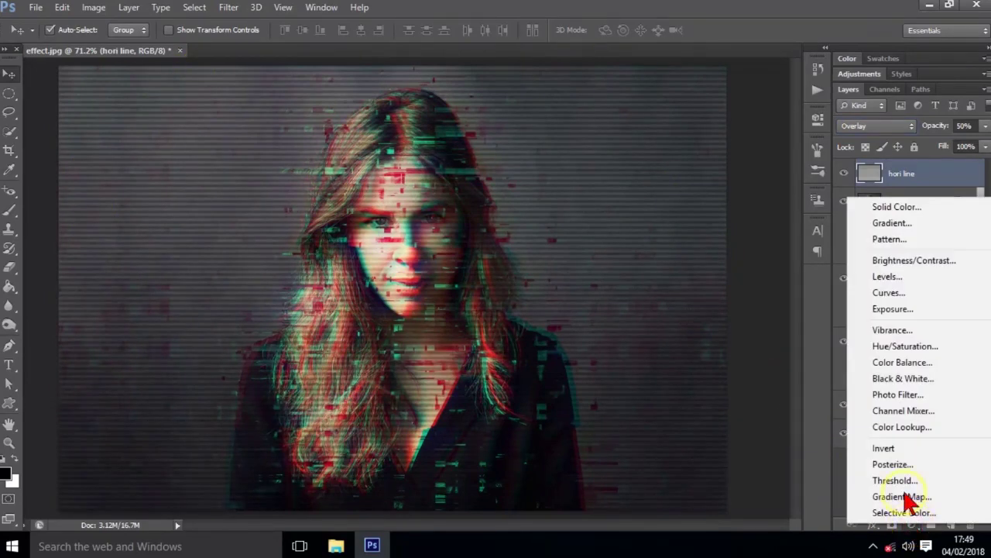
- Add a foreground-to-transparent gradient fill layer with its left stop set to dark grey
{"action": "left_click", "coordinate": [889, 224]}
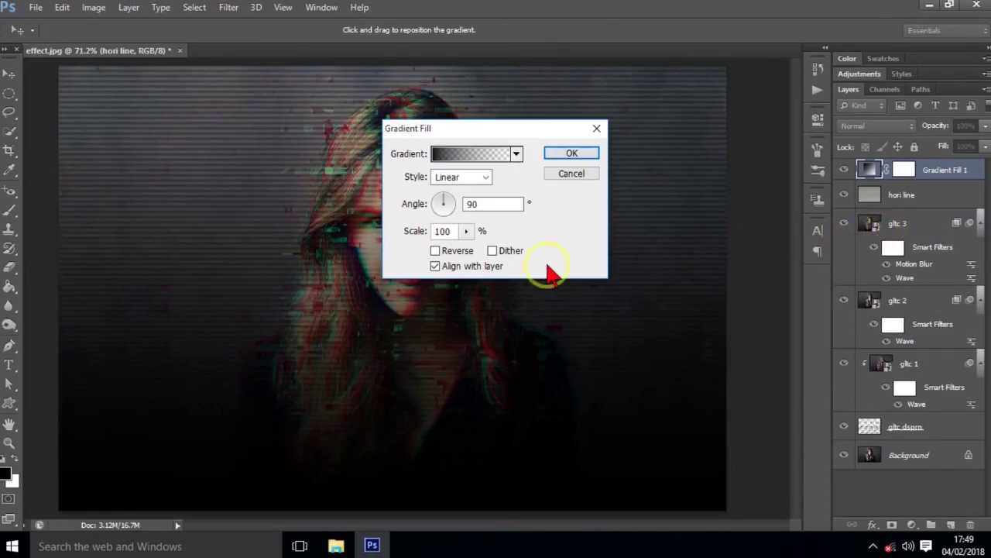
{"action": "left_click", "coordinate": [463, 154]}
{"action": "double_click", "coordinate": [520, 163]}
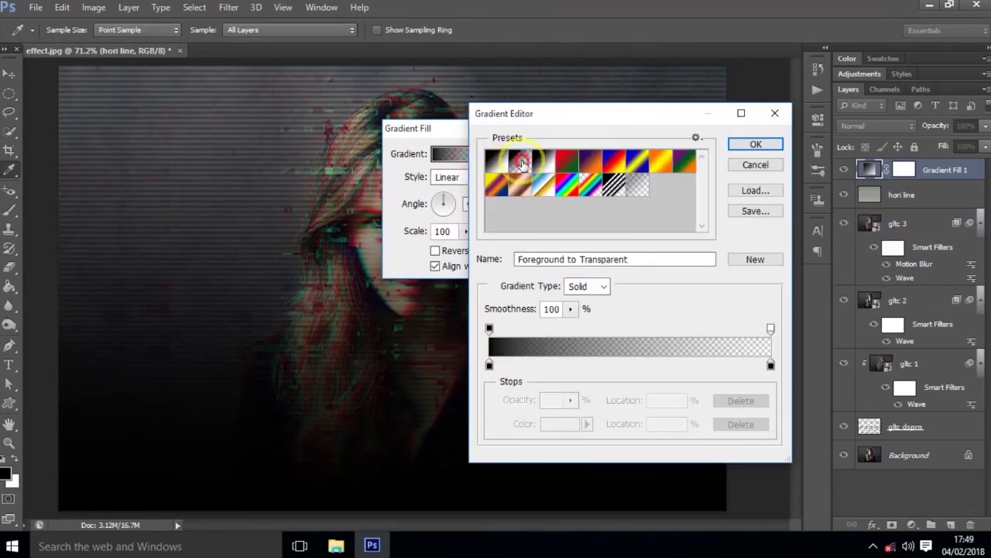
{"action": "left_click", "coordinate": [653, 205]}
{"action": "double_click", "coordinate": [489, 369]}
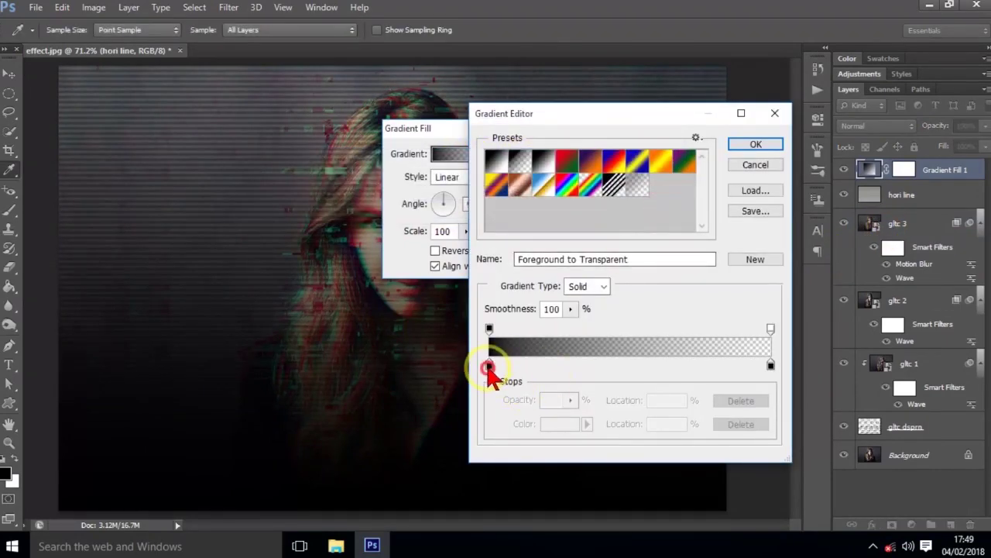
{"action": "mouse_move", "coordinate": [690, 251]}
{"action": "left_mouse_down"}
{"action": "mouse_move", "coordinate": [629, 256]}
{"action": "mouse_move", "coordinate": [642, 249]}
{"action": "left_mouse_up"}
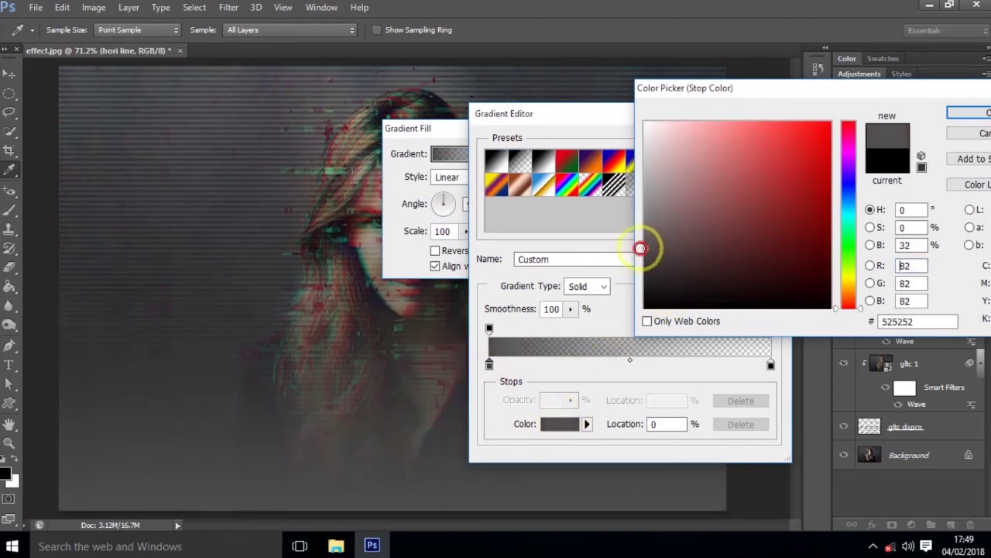
{"action": "left_click", "coordinate": [964, 113]}
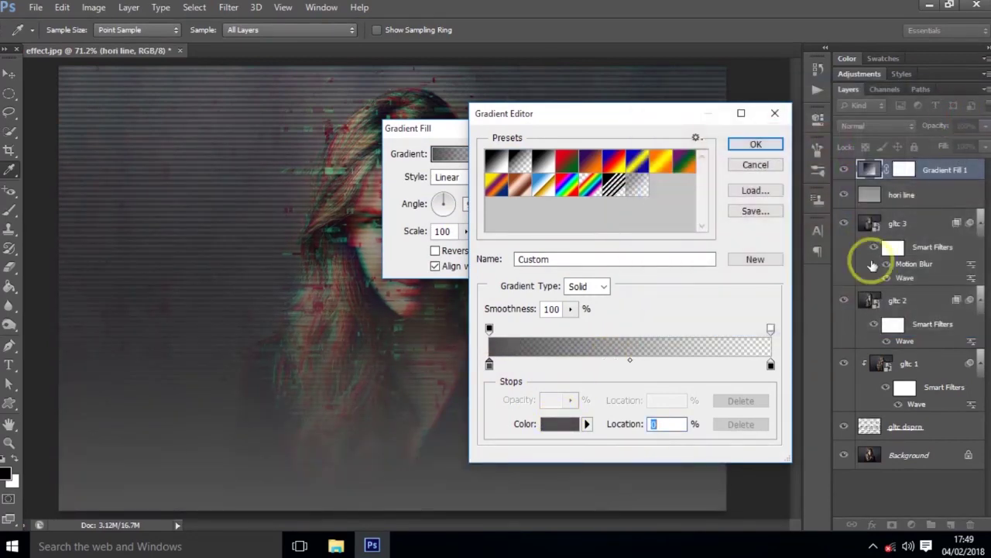
- Set the gradient's right colour stop to white (ffffff) and accept the edited gradient
{"action": "left_click", "coordinate": [771, 366]}
{"action": "double_click", "coordinate": [771, 366]}
{"action": "left_click_drag", "start_coordinate": [664, 194], "coordinate": [631, 116]}
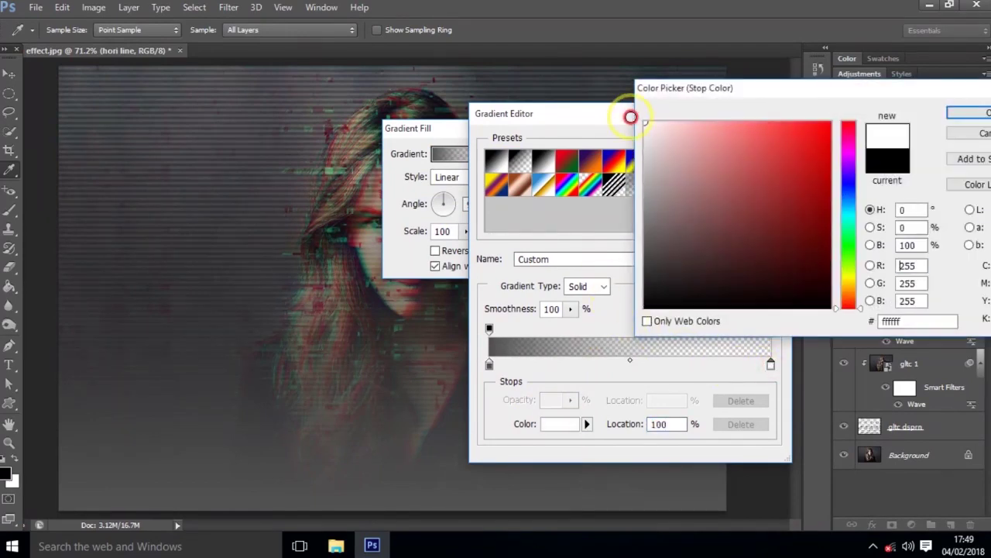
{"action": "left_click", "coordinate": [988, 115]}
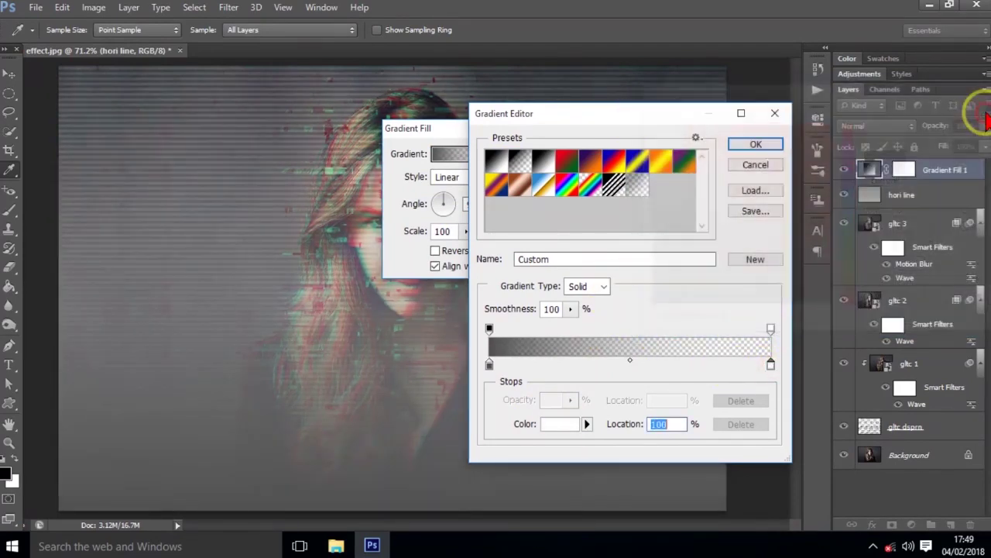
{"action": "left_click", "coordinate": [748, 146]}
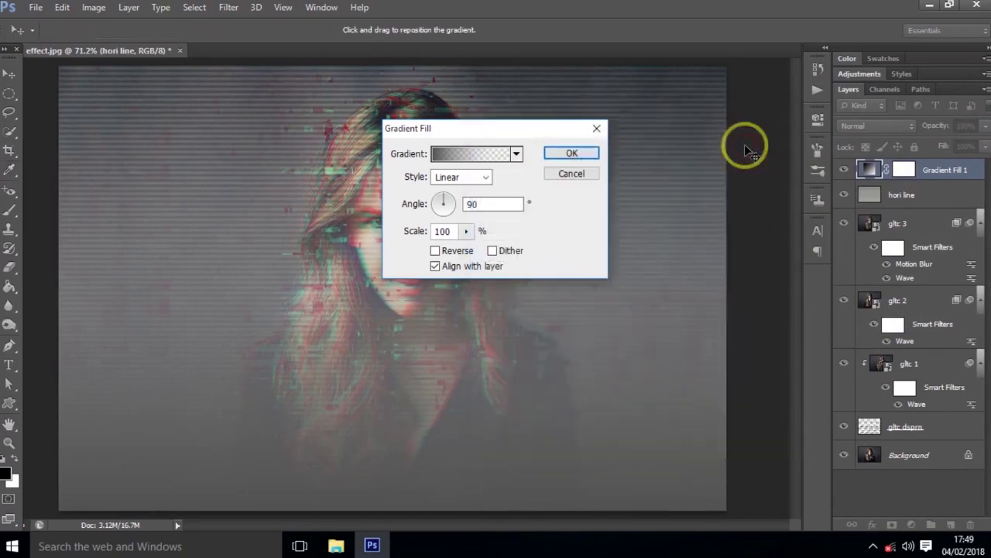
{"action": "left_click", "coordinate": [461, 176]}
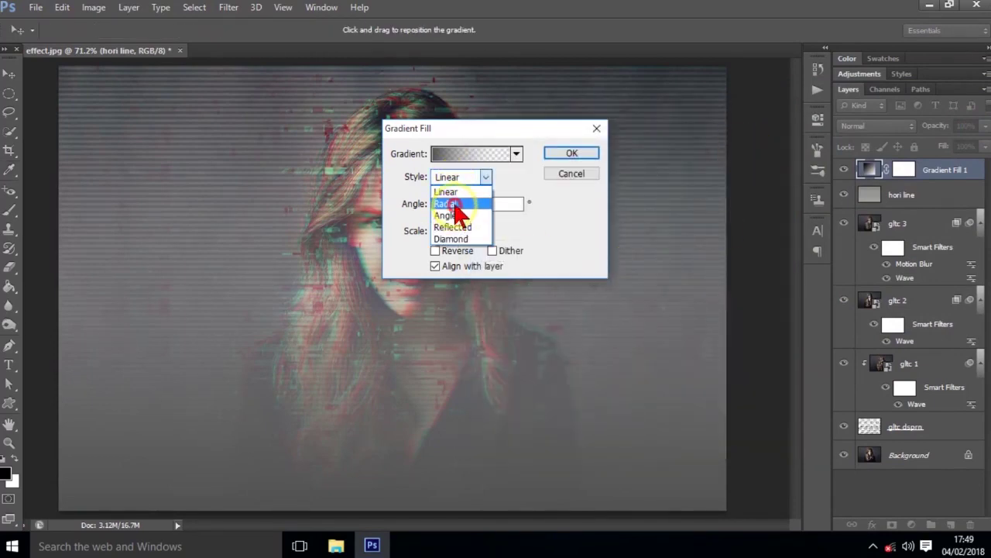
- Make Gradient Fill 1 a reversed radial gradient at 32.47° angle and 136% scale
{"action": "left_click", "coordinate": [464, 206]}
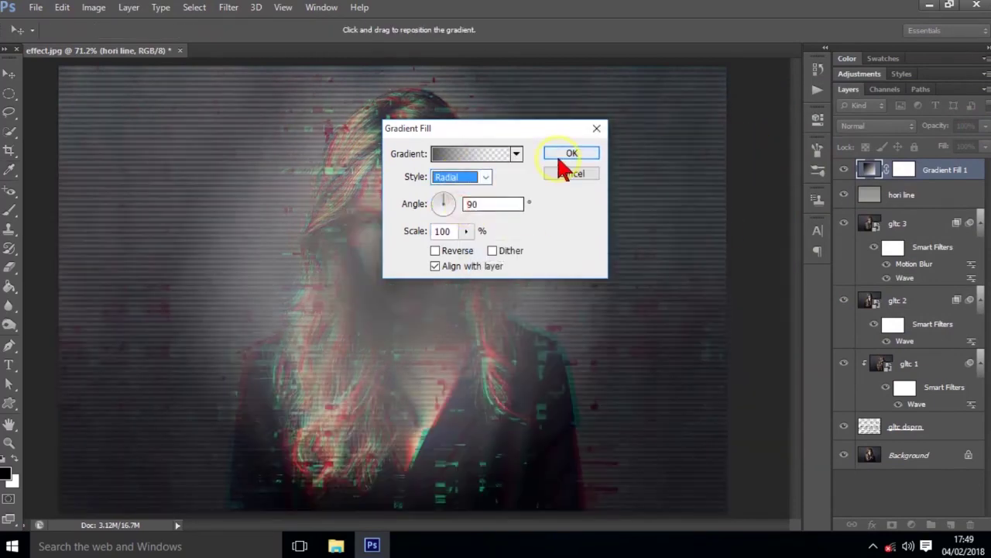
{"action": "left_click", "coordinate": [436, 251]}
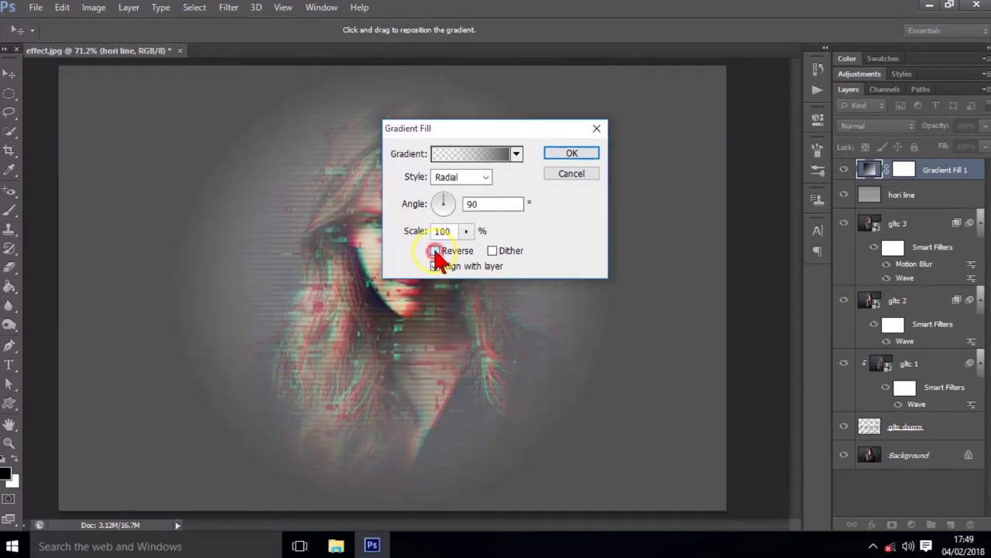
{"action": "left_click", "coordinate": [449, 204]}
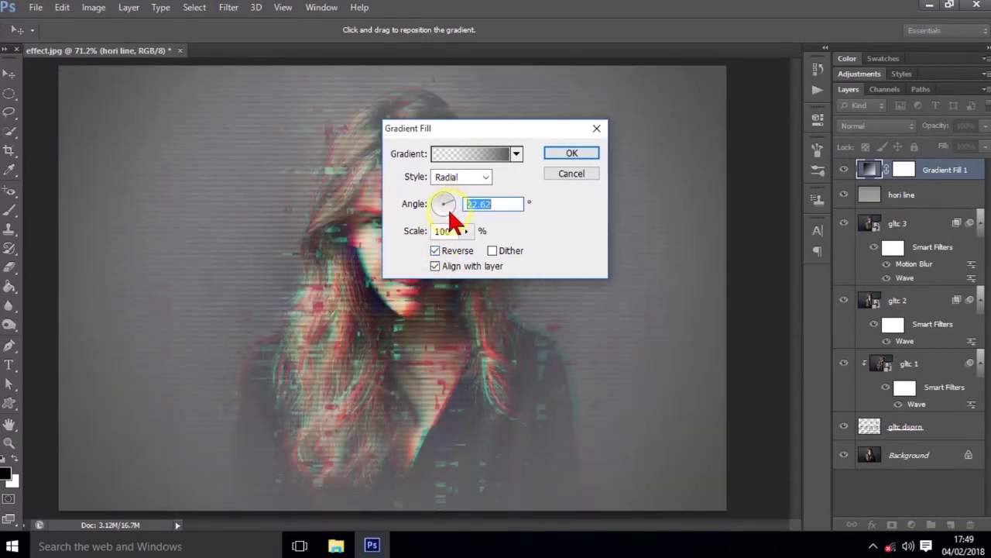
{"action": "left_click", "coordinate": [452, 202]}
{"action": "left_click_drag", "start_coordinate": [408, 235], "coordinate": [402, 235]}
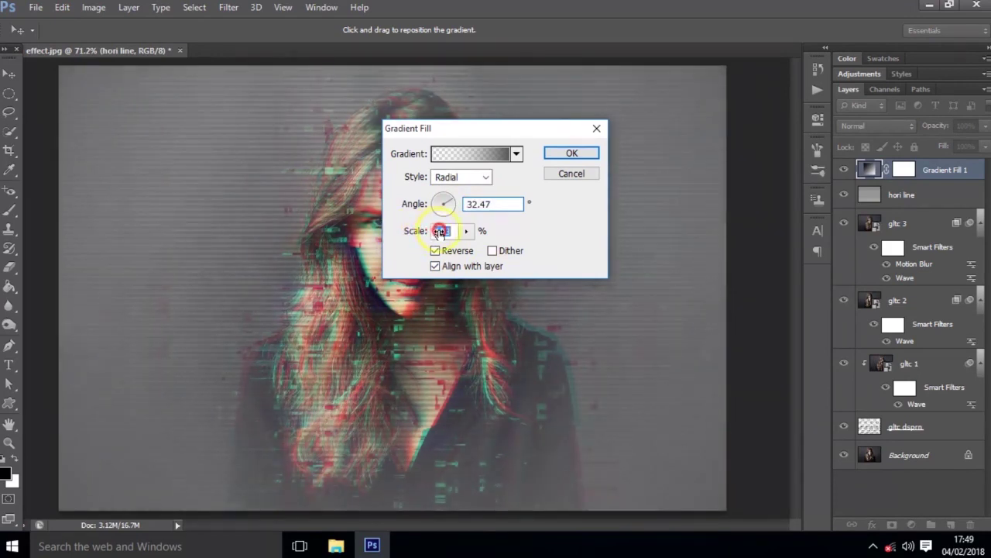
{"action": "left_click_drag", "start_coordinate": [441, 233], "coordinate": [443, 233]}
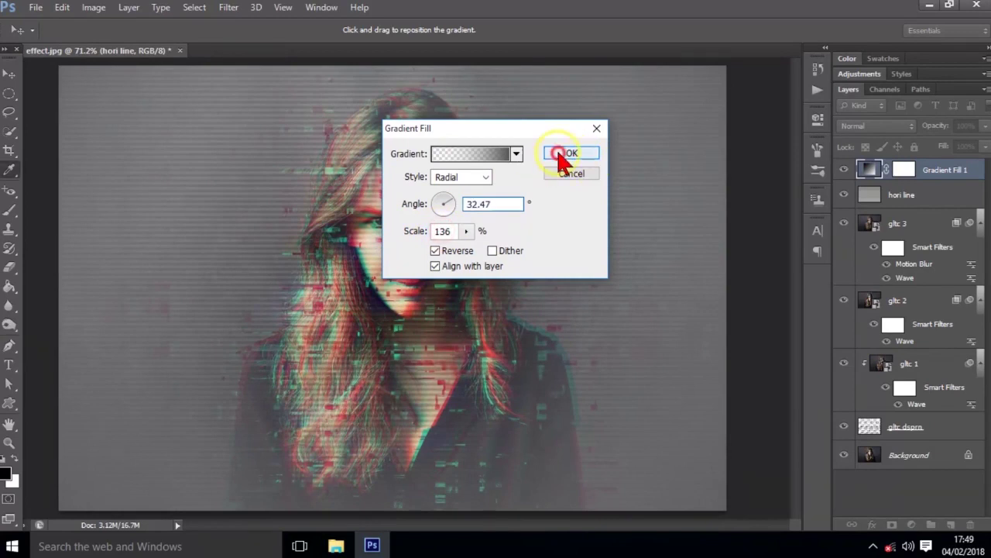
{"action": "left_click", "coordinate": [560, 152]}
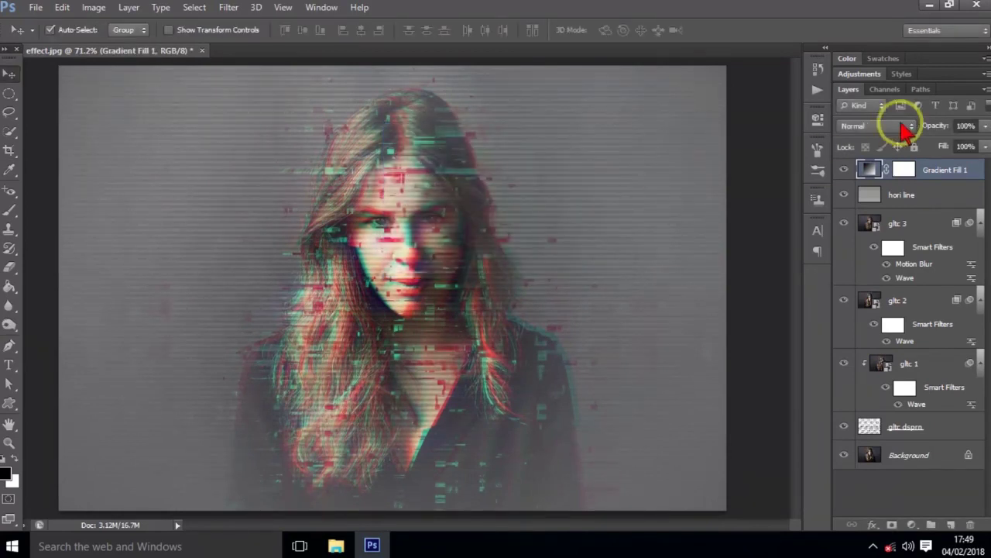
- Blend Gradient Fill 1 in Overlay mode and change its angle to about 71.56°
{"action": "left_click", "coordinate": [859, 126]}
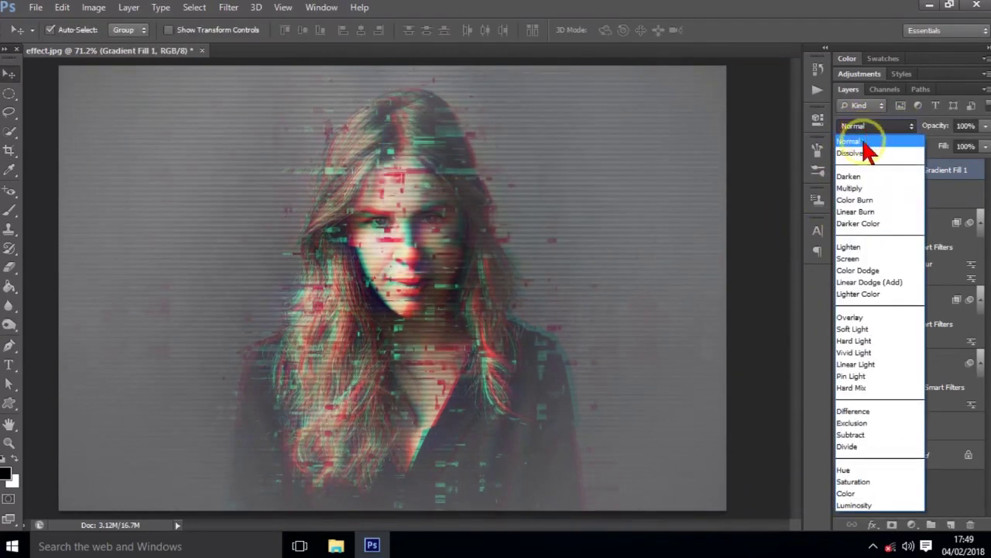
{"action": "left_click", "coordinate": [852, 317]}
{"action": "left_click", "coordinate": [844, 169]}
{"action": "left_click", "coordinate": [844, 170]}
{"action": "double_click", "coordinate": [873, 168]}
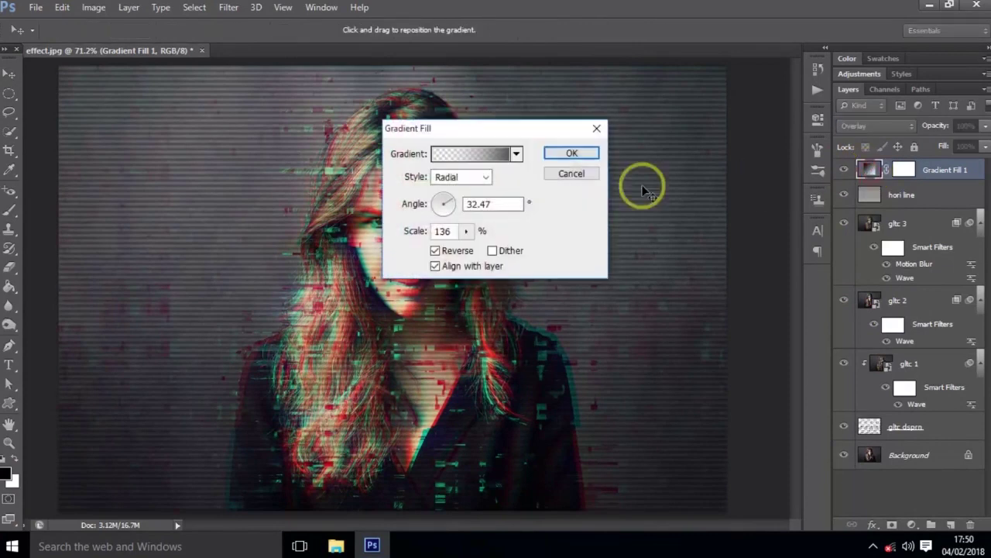
{"action": "left_click", "coordinate": [452, 204]}
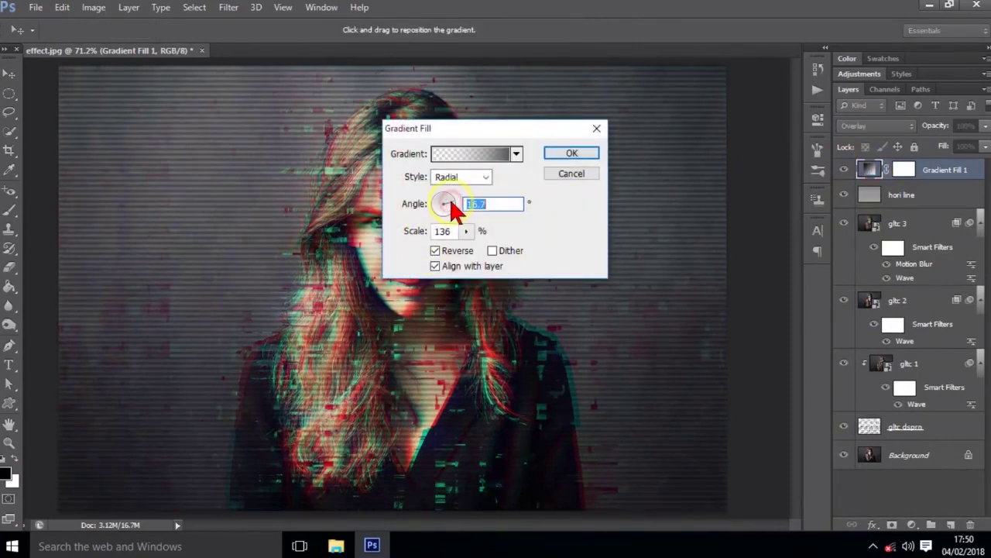
{"action": "left_click_drag", "start_coordinate": [452, 203], "coordinate": [444, 196]}
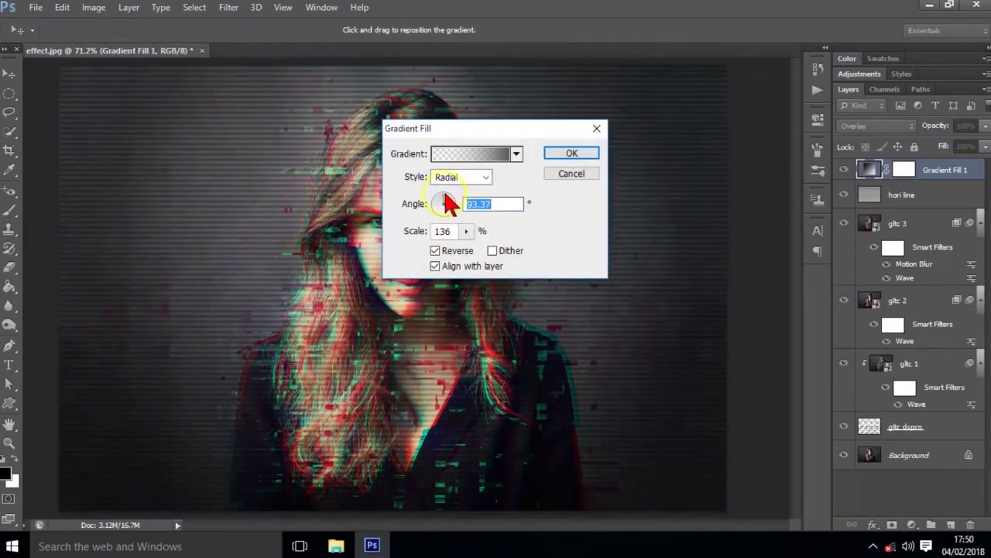
{"action": "left_click", "coordinate": [551, 155]}
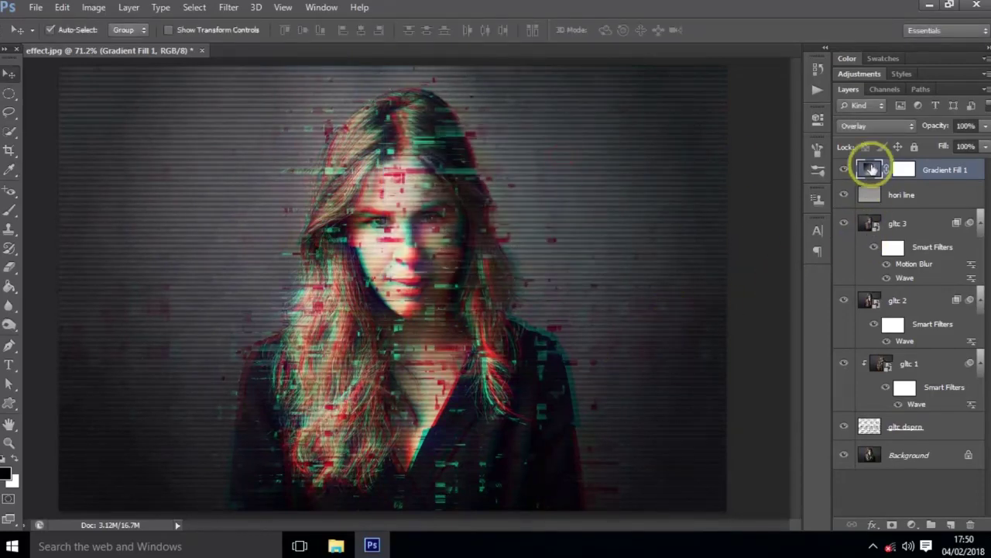
- Toggle the vignette off and on to compare, then cancel a canvas repositioning of the gradient
{"action": "left_click", "coordinate": [844, 169]}
{"action": "left_click", "coordinate": [845, 170]}
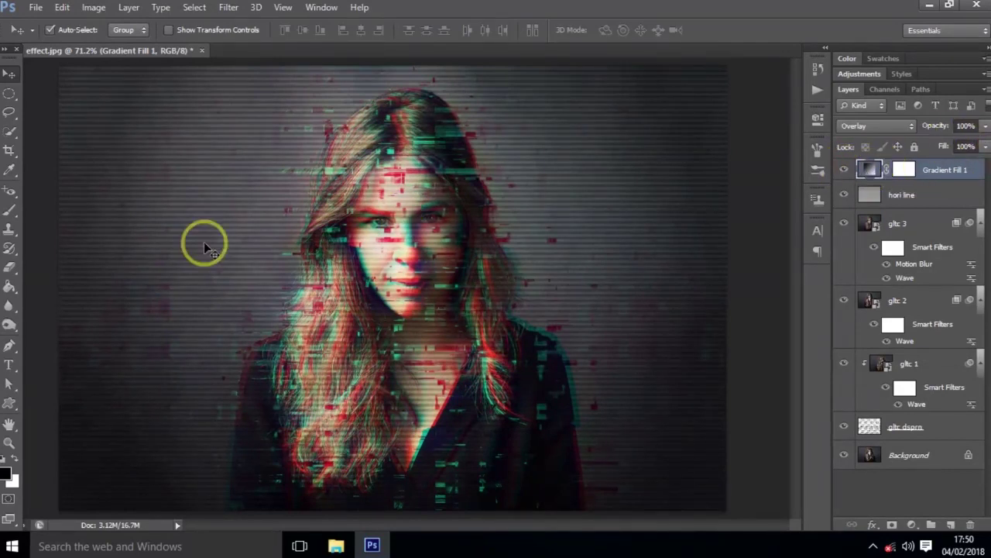
{"action": "double_click", "coordinate": [869, 171]}
{"action": "mouse_move", "coordinate": [147, 237]}
{"action": "left_mouse_down"}
{"action": "mouse_move", "coordinate": [119, 266]}
{"action": "mouse_move", "coordinate": [274, 294]}
{"action": "mouse_move", "coordinate": [132, 217]}
{"action": "mouse_move", "coordinate": [178, 239]}
{"action": "mouse_move", "coordinate": [152, 225]}
{"action": "left_mouse_up"}
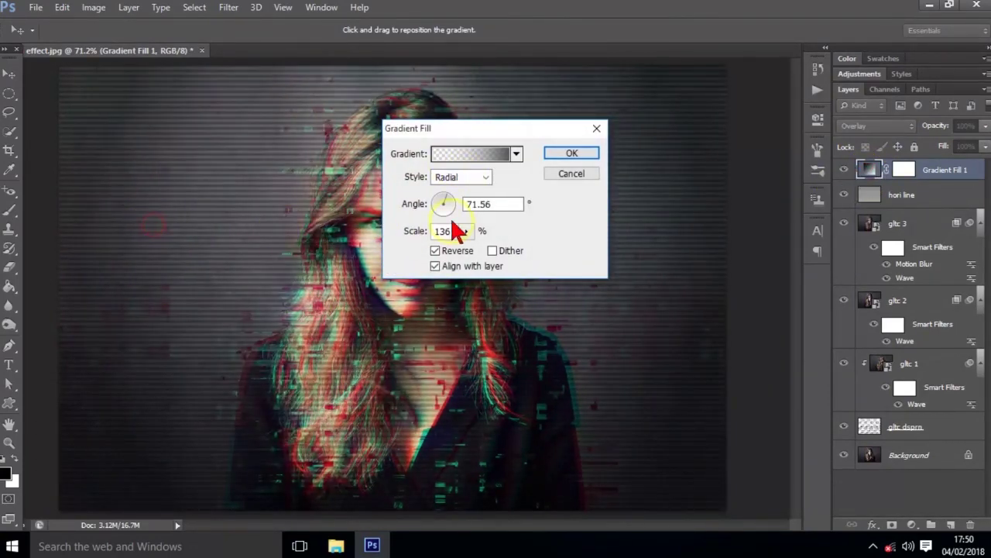
{"action": "left_click", "coordinate": [571, 175]}
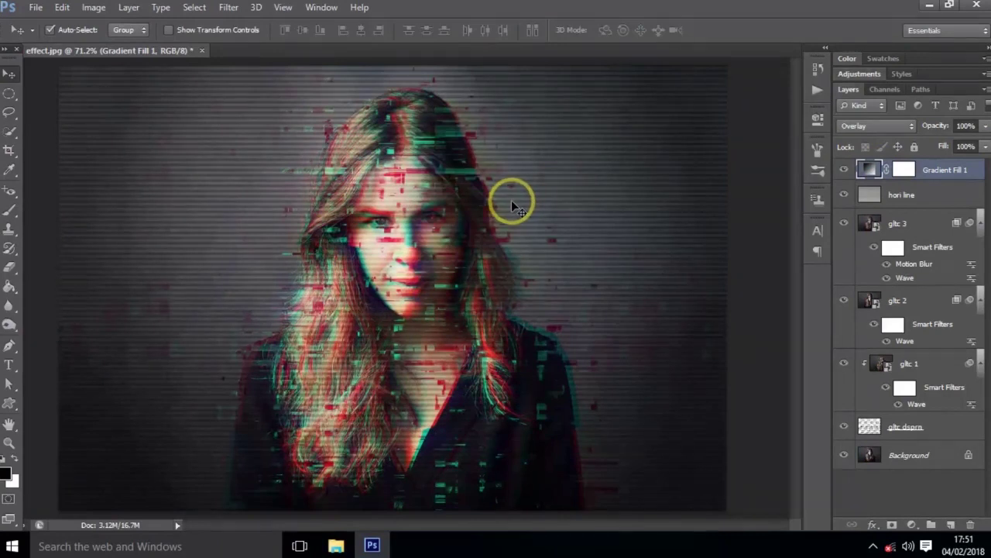
- Add a Color Lookup layer using HorrorBlue.3DL at 64% opacity
{"action": "left_click", "coordinate": [911, 525]}
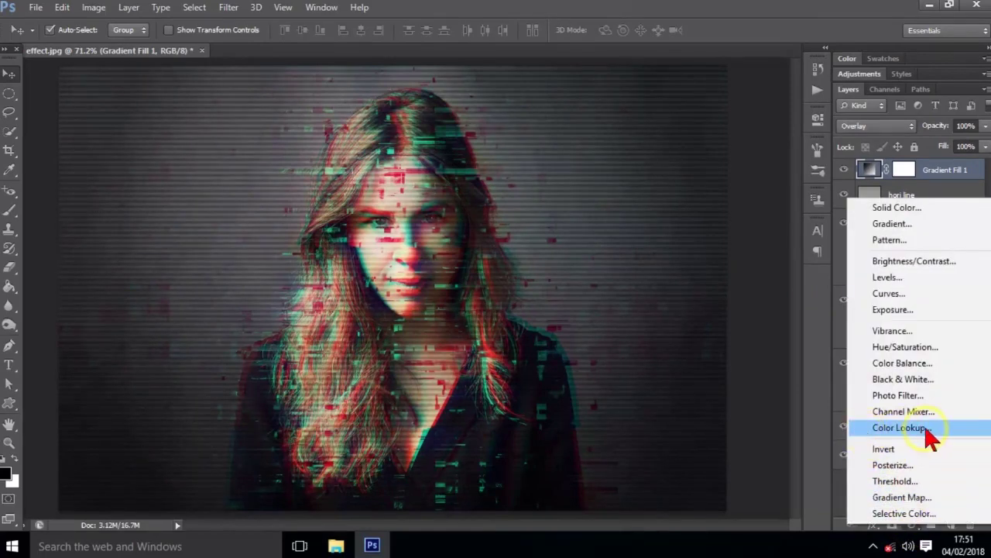
{"action": "left_click", "coordinate": [928, 435]}
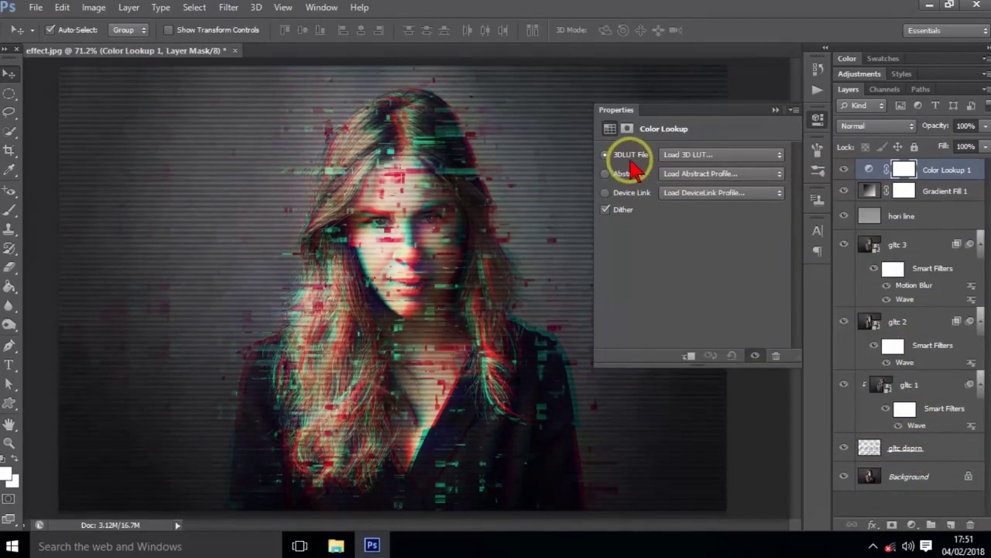
{"action": "left_click", "coordinate": [692, 156]}
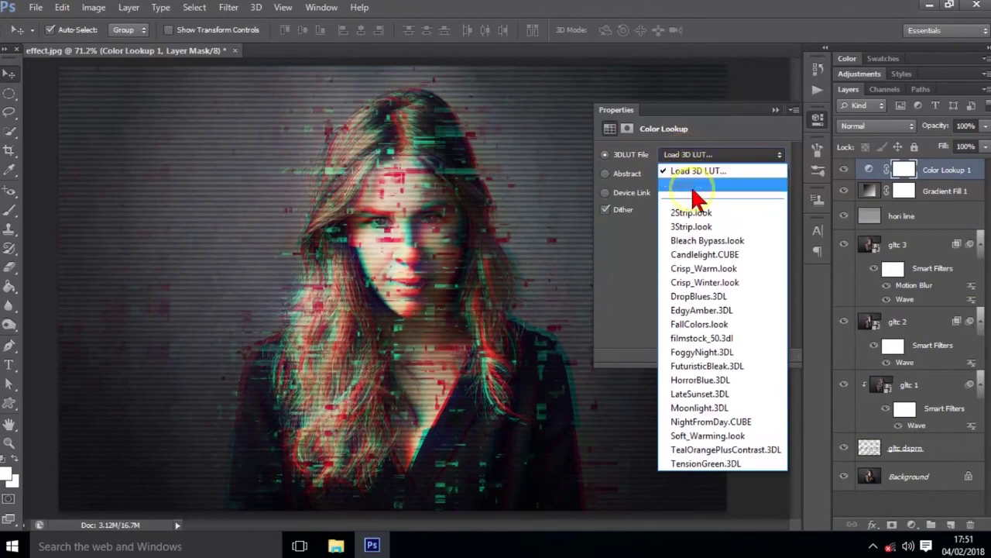
{"action": "left_click", "coordinate": [689, 381]}
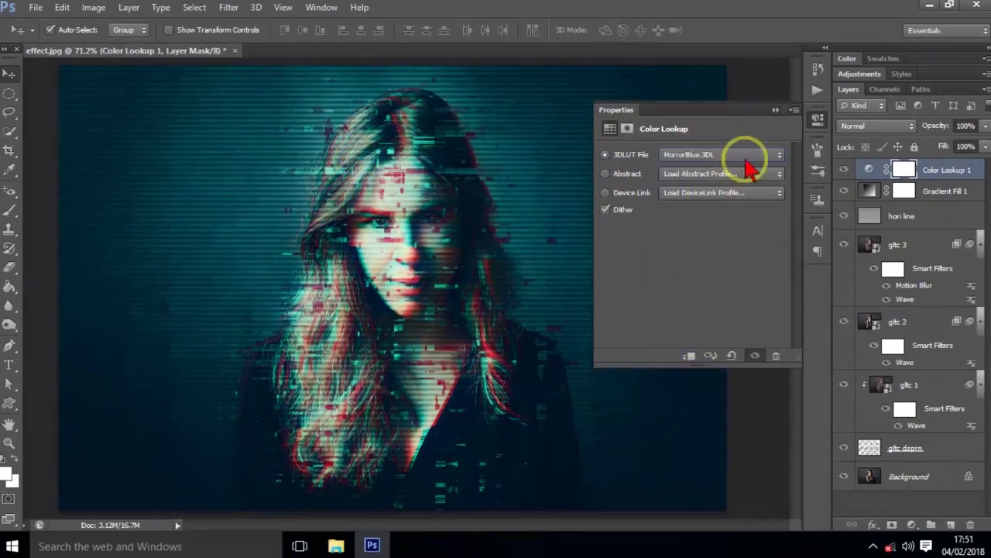
{"action": "left_click", "coordinate": [776, 109]}
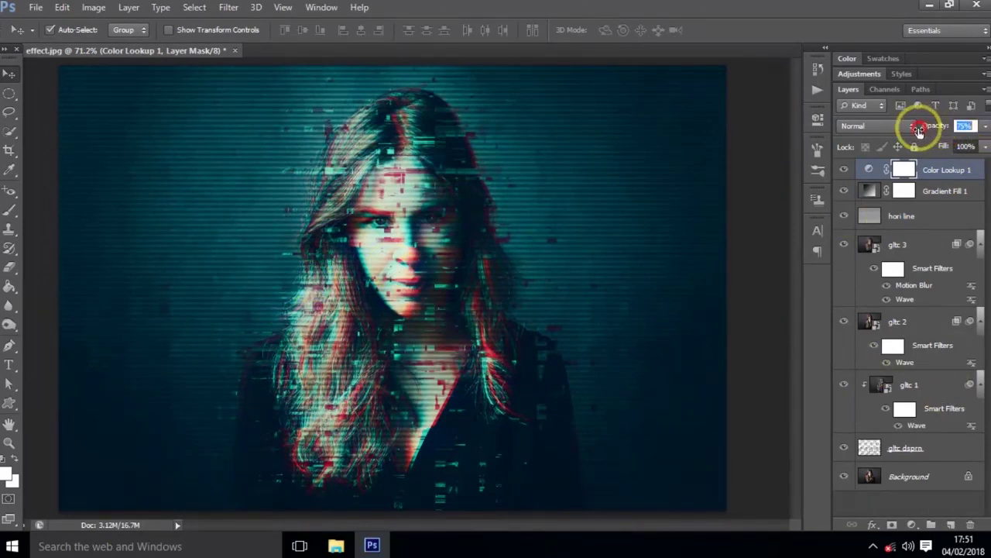
{"action": "mouse_move", "coordinate": [938, 127]}
{"action": "left_mouse_down"}
{"action": "mouse_move", "coordinate": [898, 132]}
{"action": "mouse_move", "coordinate": [910, 132]}
{"action": "left_mouse_up"}
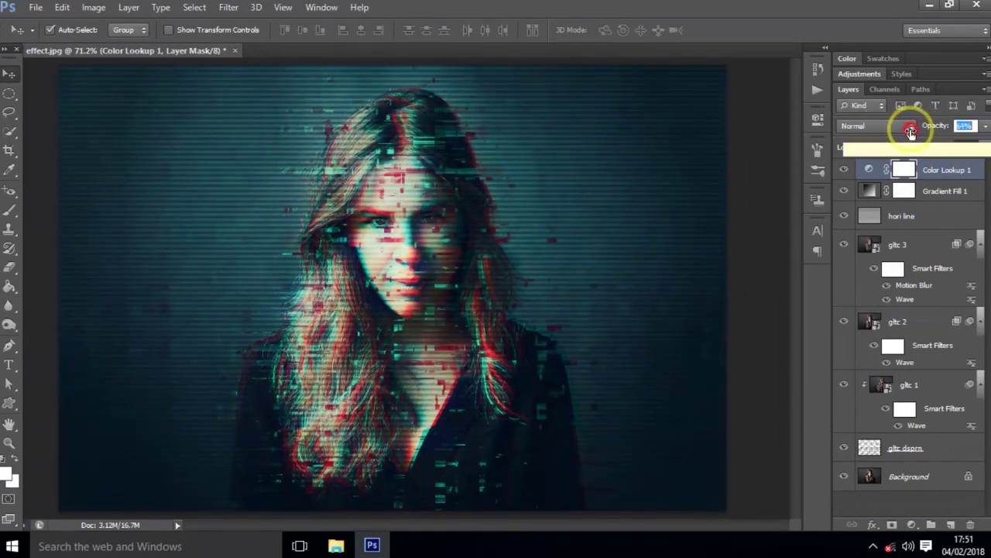
{"action": "left_click_drag", "start_coordinate": [912, 136], "coordinate": [946, 132]}
- Add a Hue/Saturation 1 adjustment layer with Hue 0 and Saturation -26, muting the teal grade
{"action": "left_click", "coordinate": [910, 526]}
{"action": "left_click", "coordinate": [903, 349]}
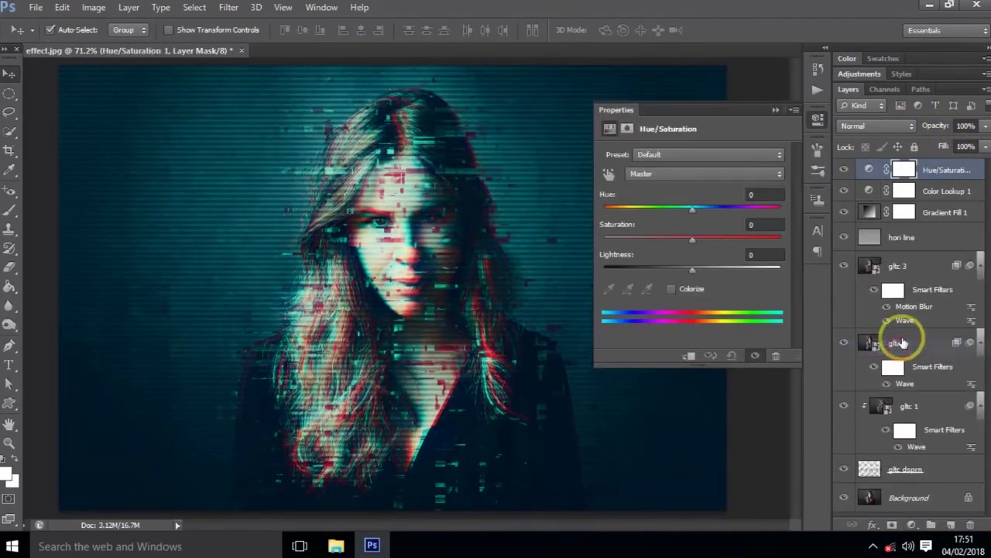
{"action": "mouse_move", "coordinate": [693, 237]}
{"action": "left_mouse_down"}
{"action": "mouse_move", "coordinate": [730, 240]}
{"action": "mouse_move", "coordinate": [655, 239]}
{"action": "mouse_move", "coordinate": [671, 242]}
{"action": "left_mouse_up"}
{"action": "mouse_move", "coordinate": [693, 207]}
{"action": "left_mouse_down"}
{"action": "mouse_move", "coordinate": [716, 219]}
{"action": "mouse_move", "coordinate": [619, 213]}
{"action": "mouse_move", "coordinate": [721, 213]}
{"action": "mouse_move", "coordinate": [692, 223]}
{"action": "mouse_move", "coordinate": [675, 210]}
{"action": "mouse_move", "coordinate": [675, 243]}
{"action": "mouse_move", "coordinate": [708, 244]}
{"action": "mouse_move", "coordinate": [666, 244]}
{"action": "mouse_move", "coordinate": [726, 238]}
{"action": "mouse_move", "coordinate": [671, 239]}
{"action": "mouse_move", "coordinate": [710, 273]}
{"action": "mouse_move", "coordinate": [664, 274]}
{"action": "mouse_move", "coordinate": [692, 268]}
{"action": "left_mouse_up"}
{"action": "double_click", "coordinate": [763, 195]}
{"action": "type", "text": "0"}
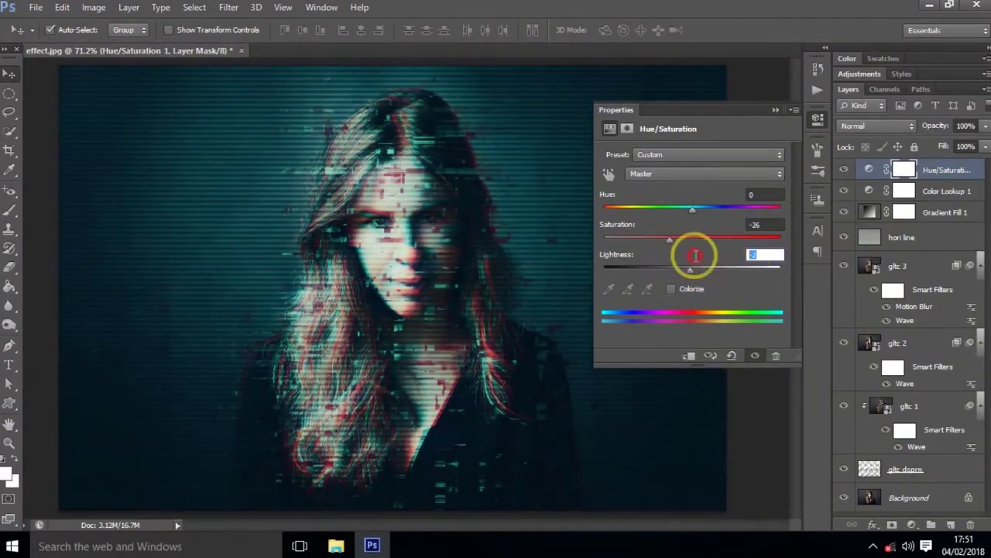
{"action": "left_click", "coordinate": [776, 109]}
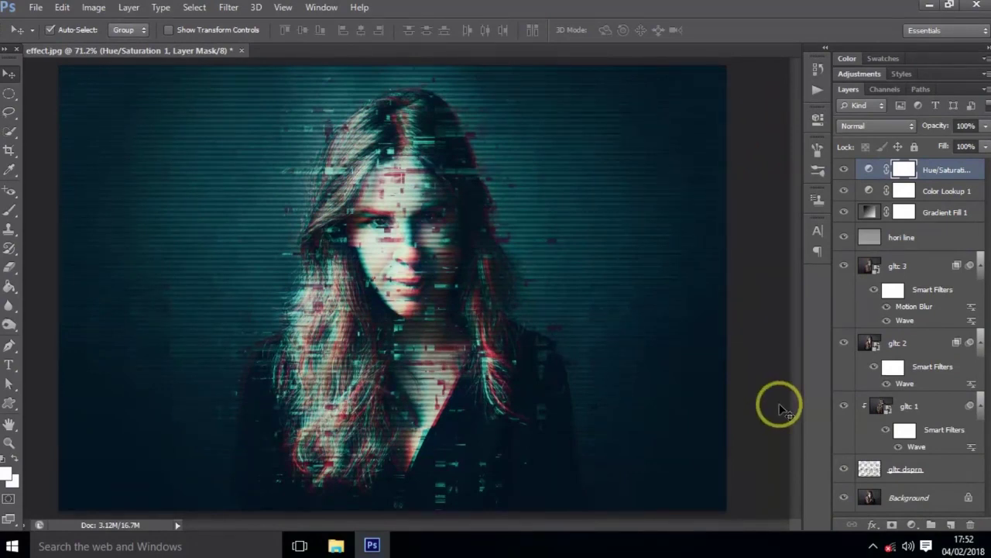
- Reduce the hori line layer's opacity so the scanlines stay faint
{"action": "left_click", "coordinate": [906, 237]}
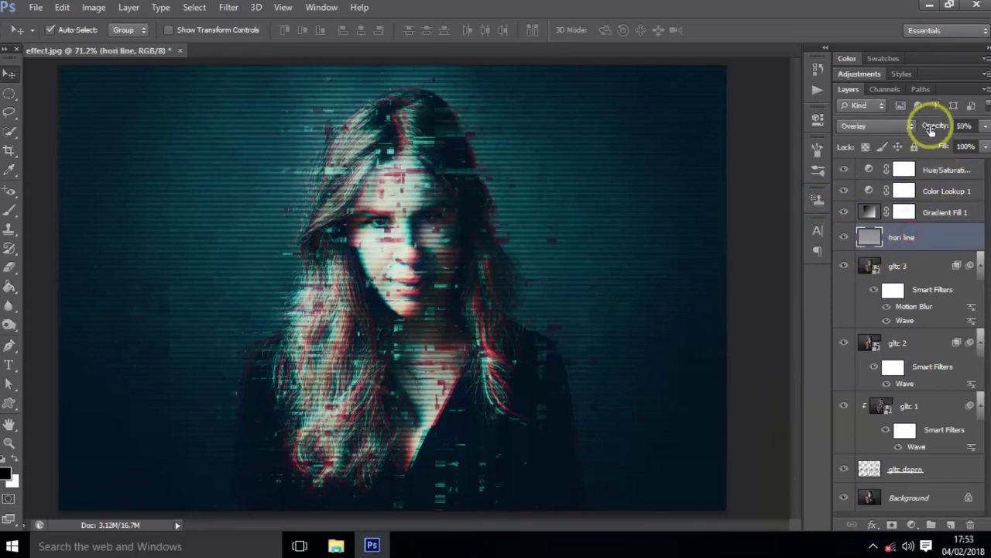
{"action": "mouse_move", "coordinate": [935, 125]}
{"action": "left_mouse_down"}
{"action": "mouse_move", "coordinate": [858, 127]}
{"action": "mouse_move", "coordinate": [896, 128]}
{"action": "left_mouse_up"}
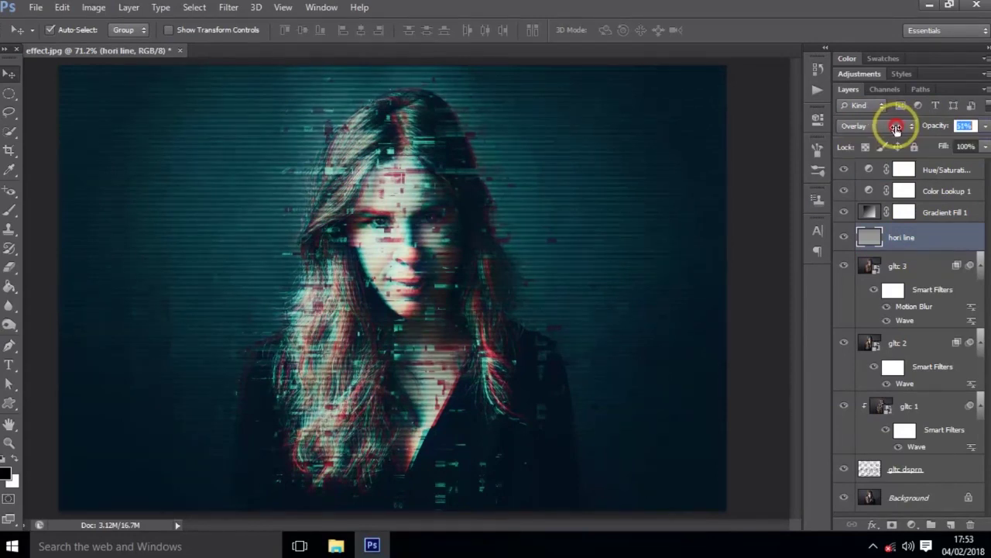
{"action": "left_click", "coordinate": [757, 333]}
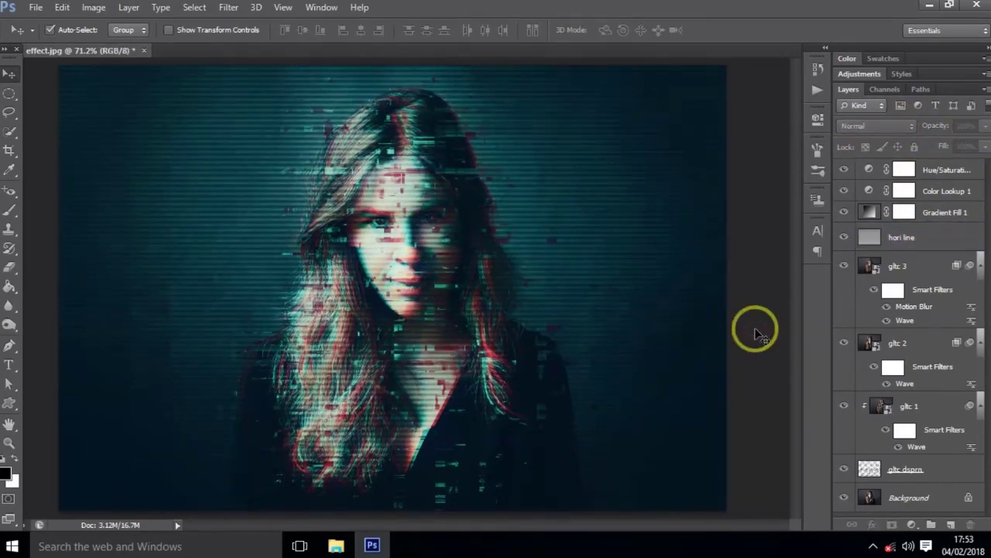